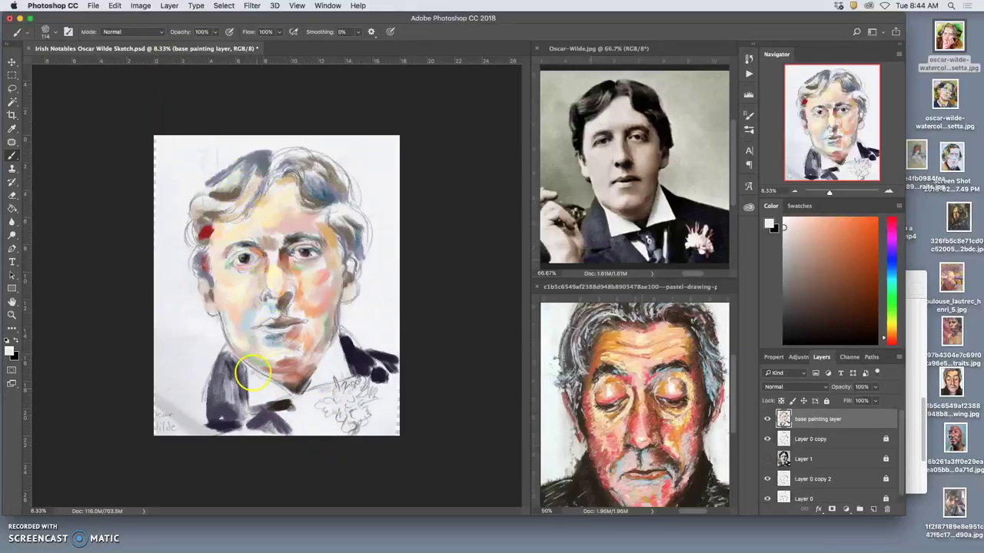
Set the canvas height to 24 inches with the anchor at top centre, adding space only below the portrait
click(141, 6)
click(169, 97)
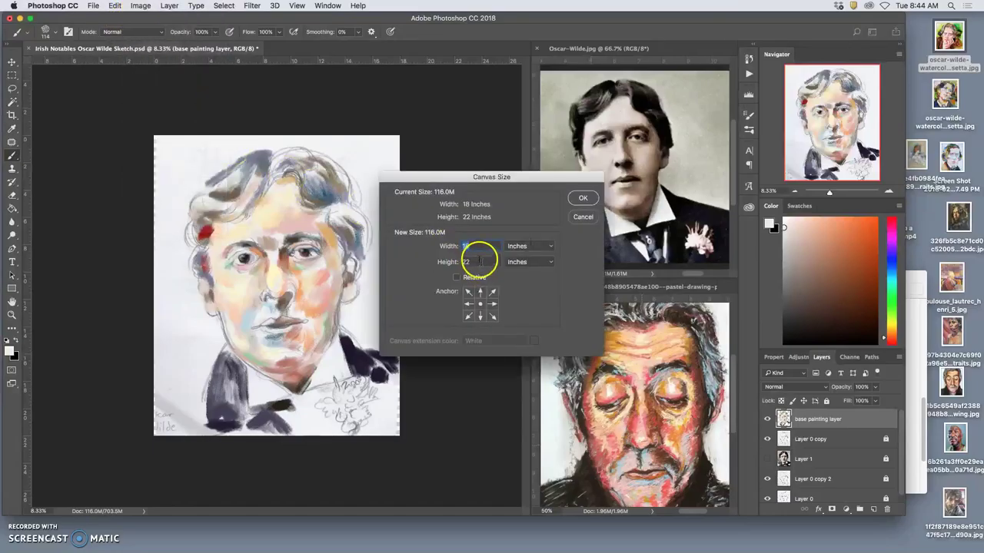
click(480, 292)
double_click(467, 262)
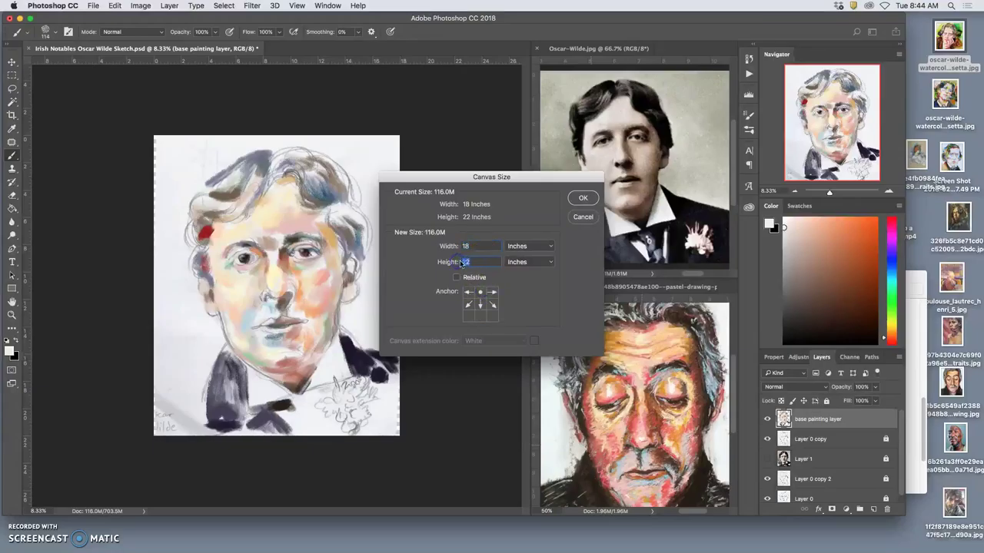
text(24)
click(582, 199)
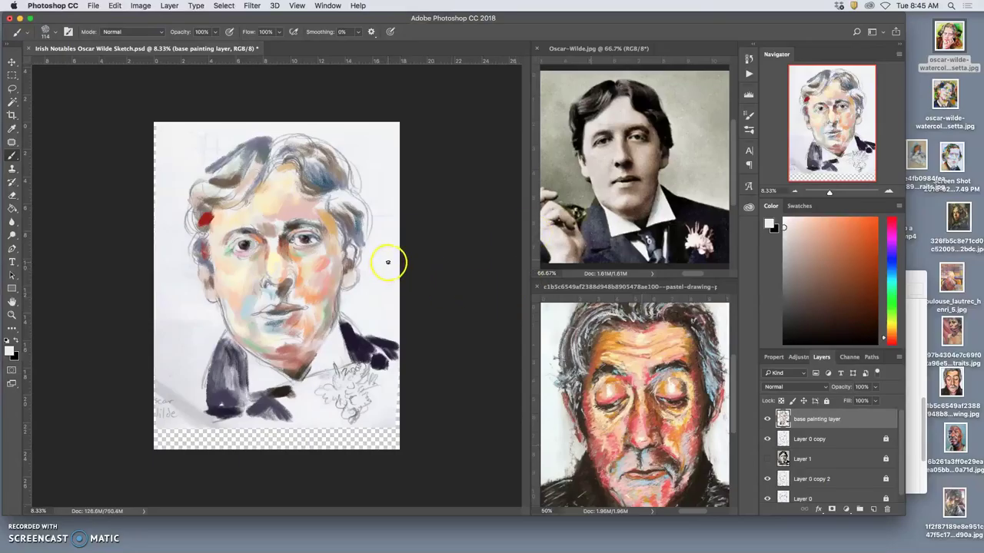
click(836, 443)
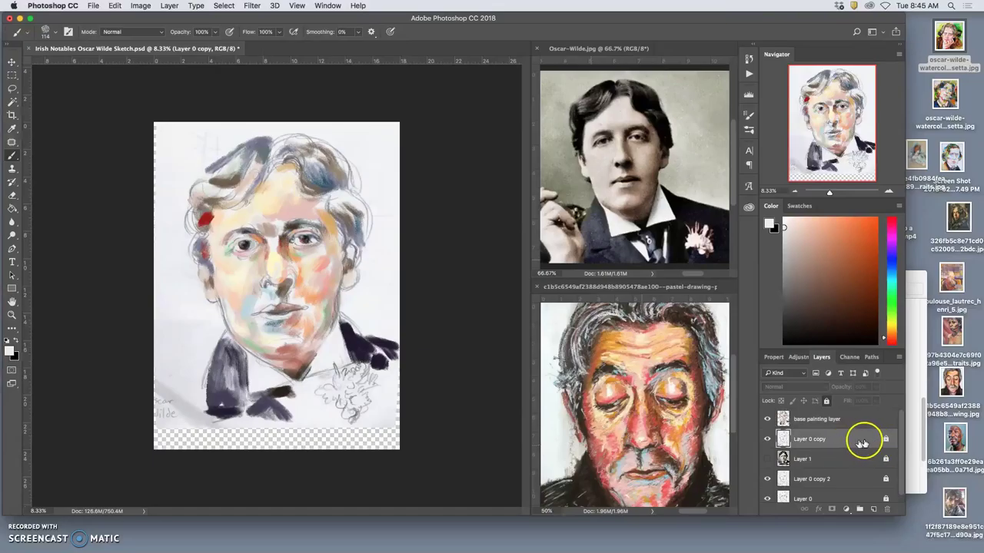
click(827, 400)
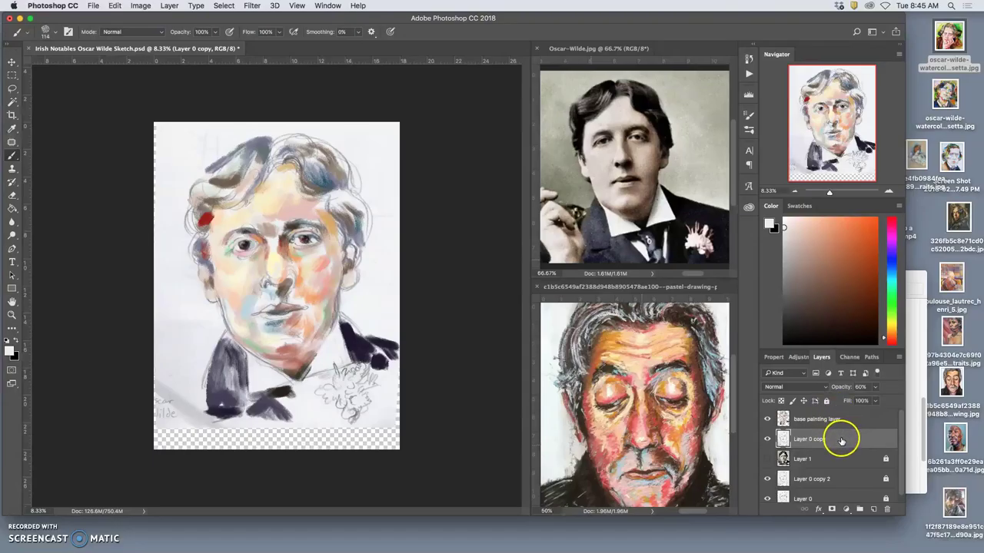
click(826, 400)
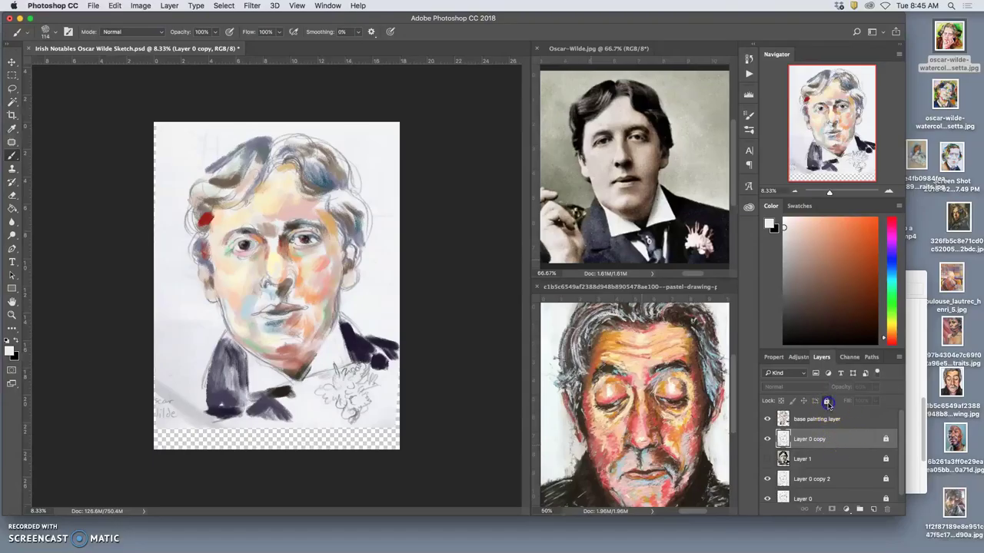
Unlock Layer 0 copy 2 and select its empty transparent strip beneath the sketch with the Magic Wand
click(845, 473)
click(827, 402)
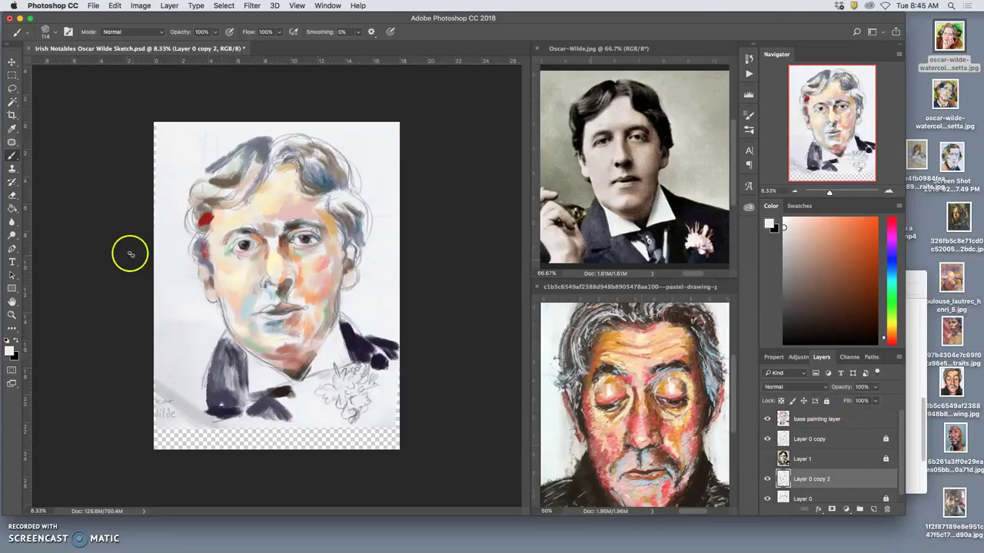
click(13, 88)
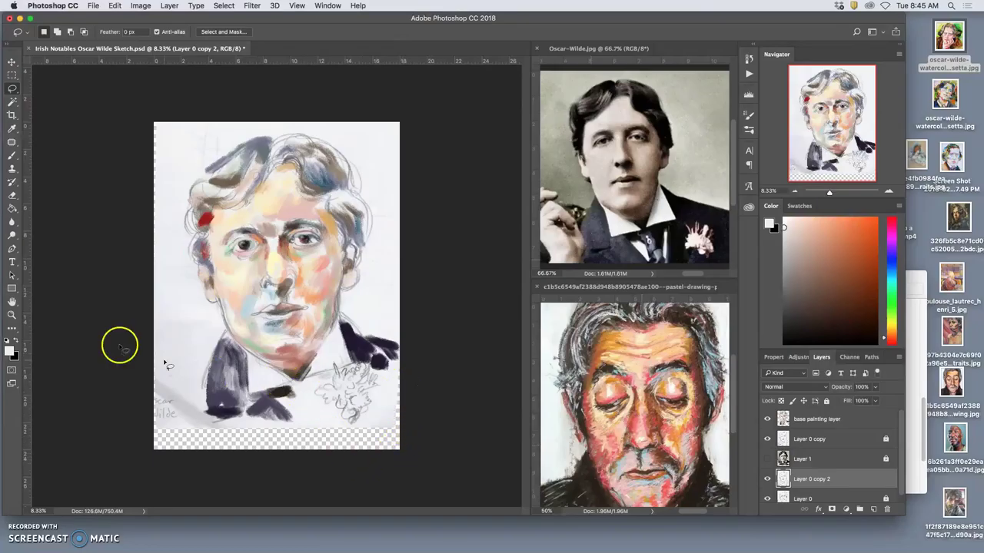
click(12, 102)
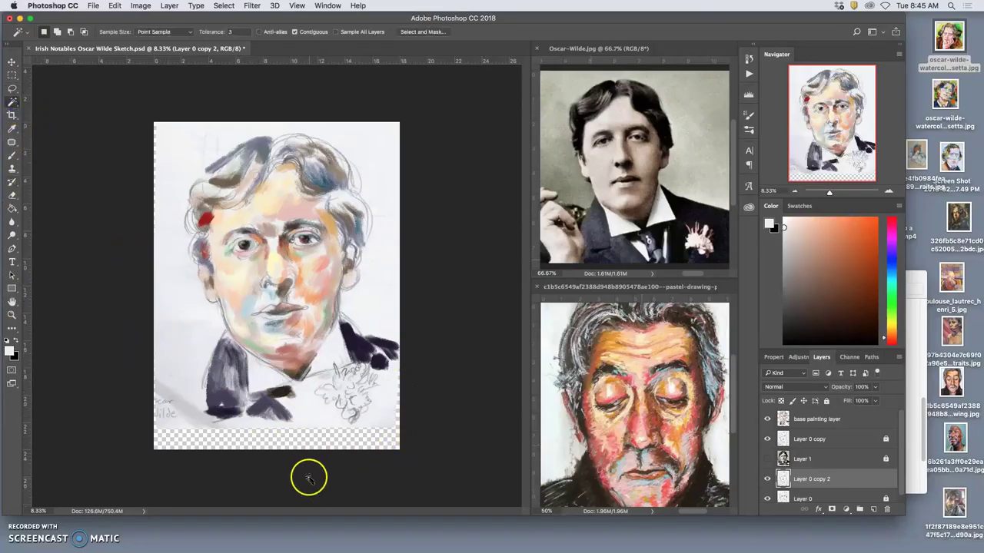
click(307, 443)
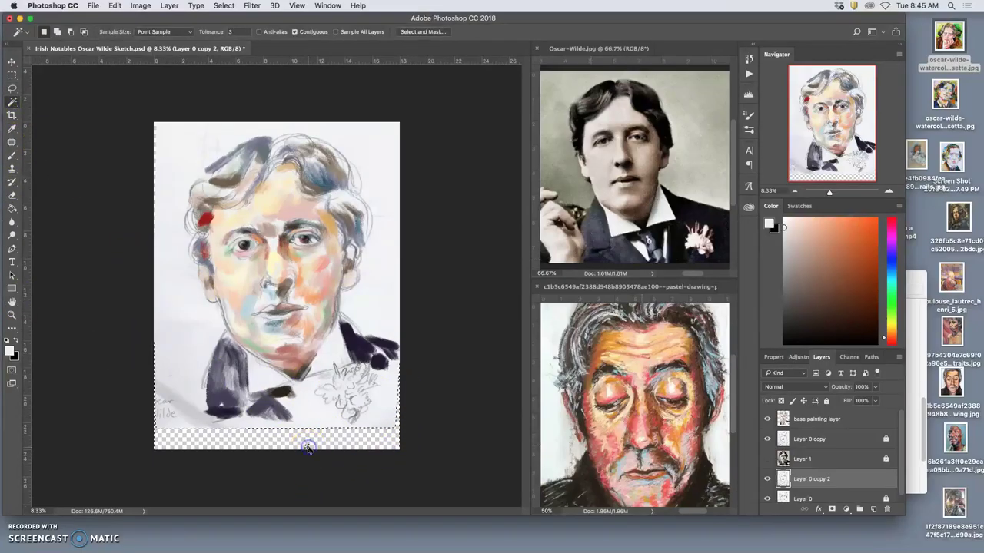
Fill the selected empty strip using Content-Aware contents, and deselect it
click(114, 6)
click(127, 166)
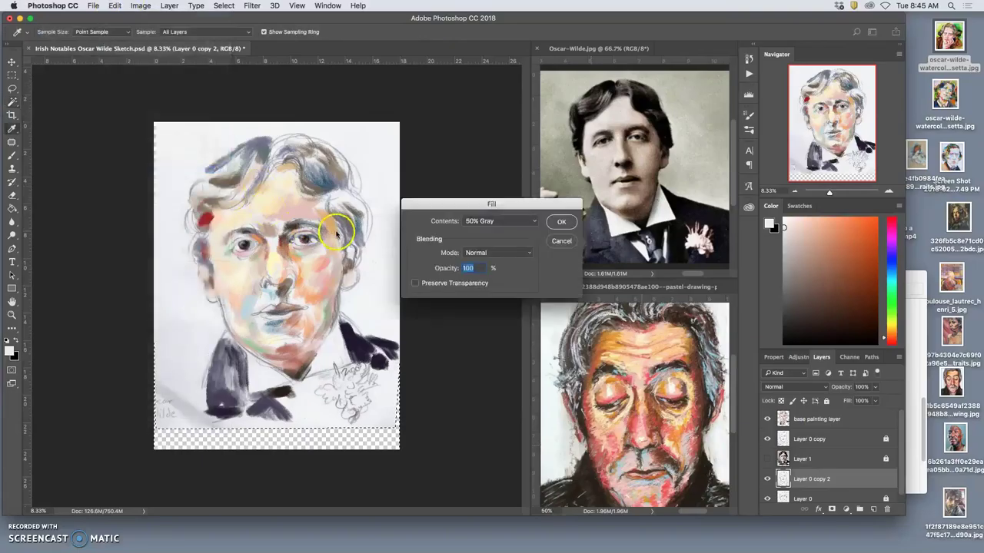
click(484, 220)
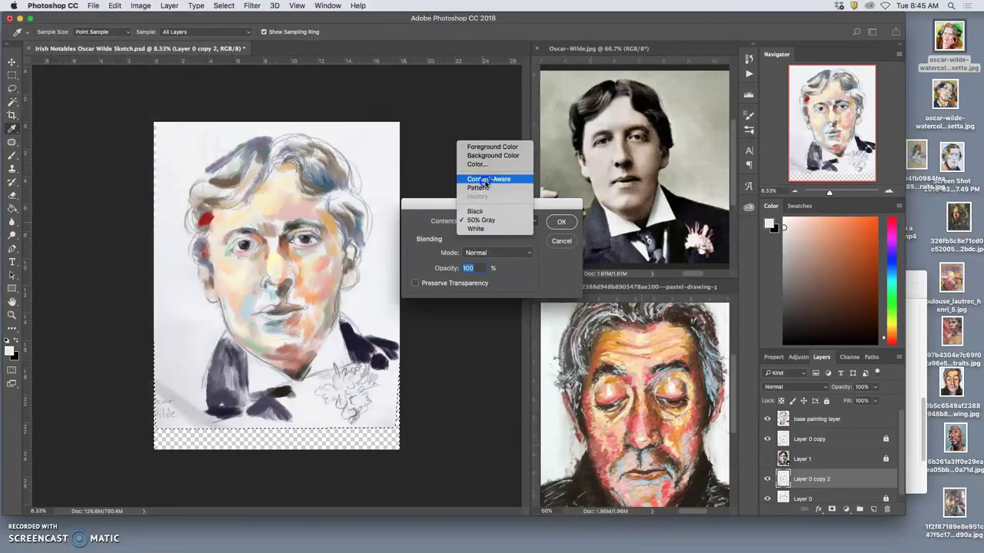
click(483, 180)
click(564, 223)
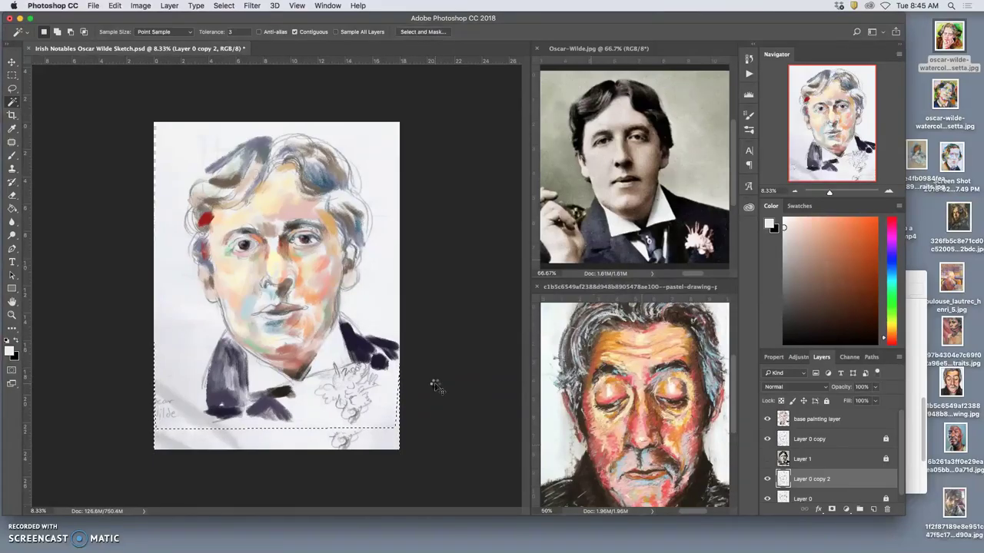
key(super+d)
click(319, 430)
click(323, 464)
click(233, 447)
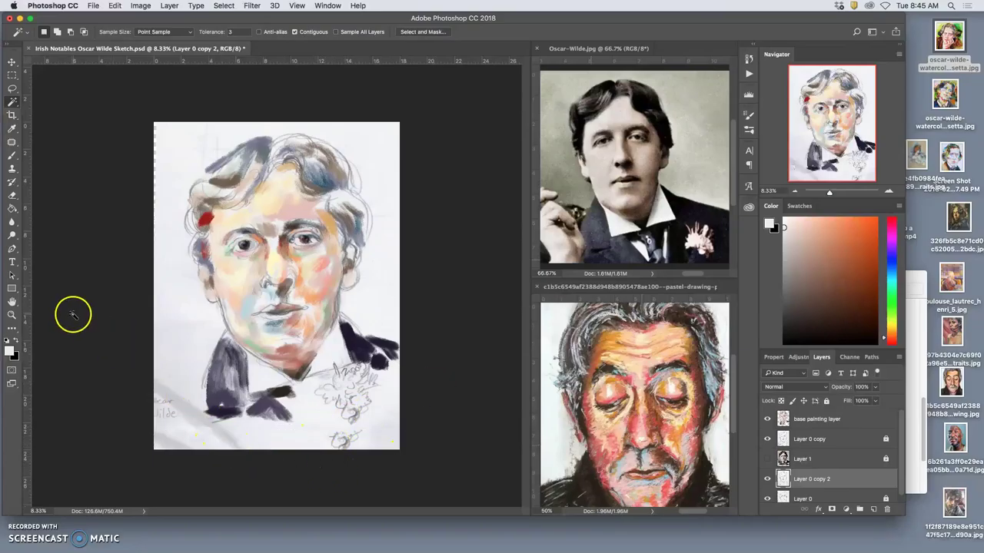
Lasso the duplicated flower scribble near the canvas's lower edge and remove it with a Content-Aware fill
click(11, 89)
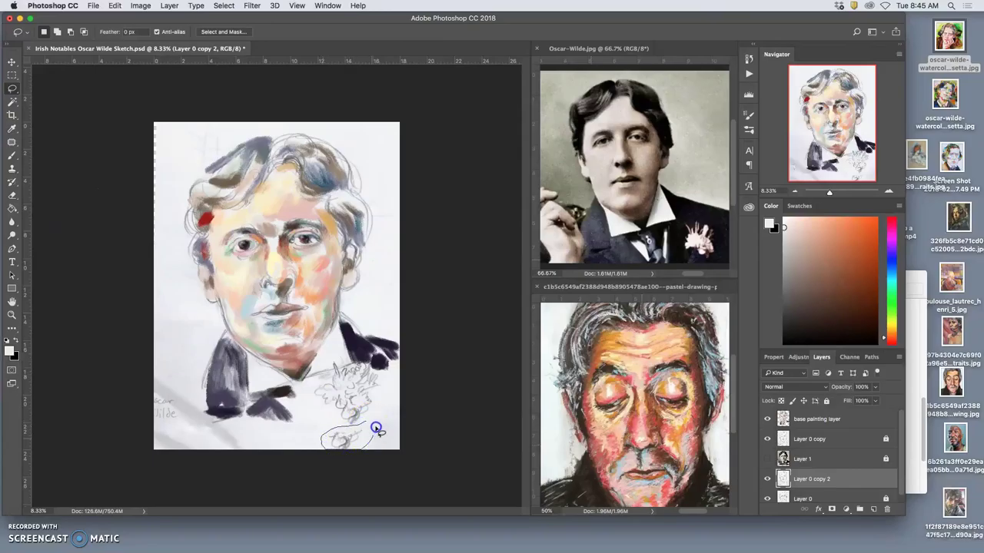
click(114, 5)
click(132, 170)
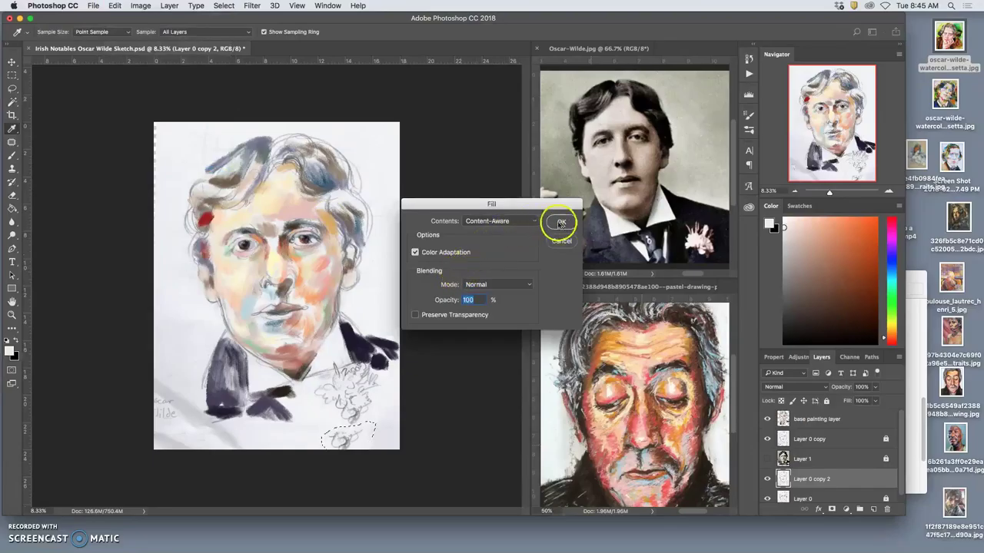
key(Return)
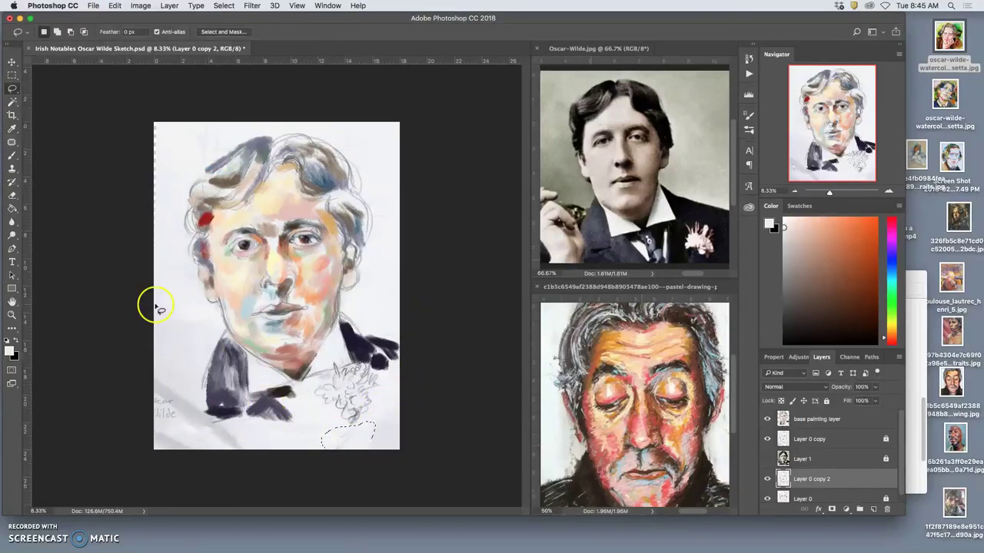
Patch the lassoed area below the flower with clean paper texture from beside it, and clear the selection
click(10, 139)
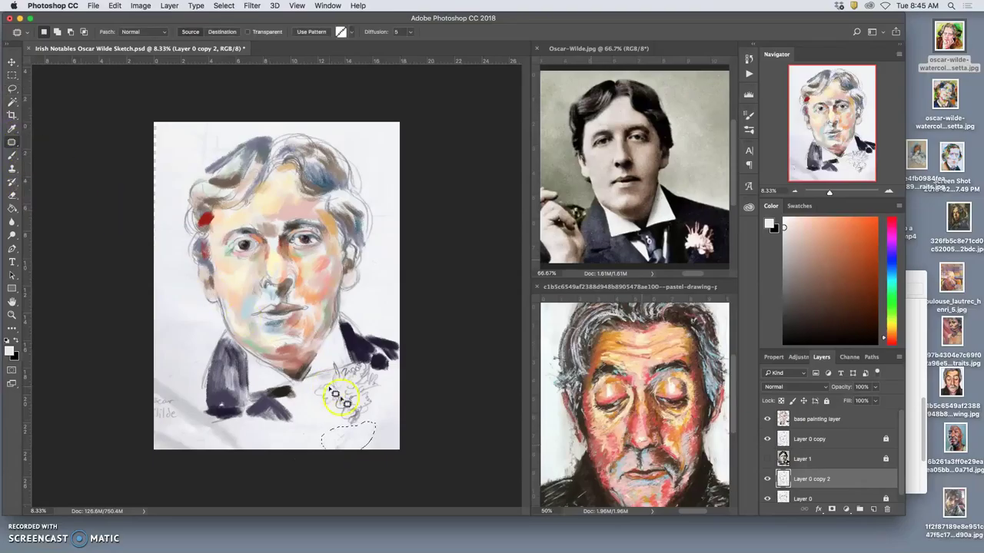
drag(344, 439, 281, 441)
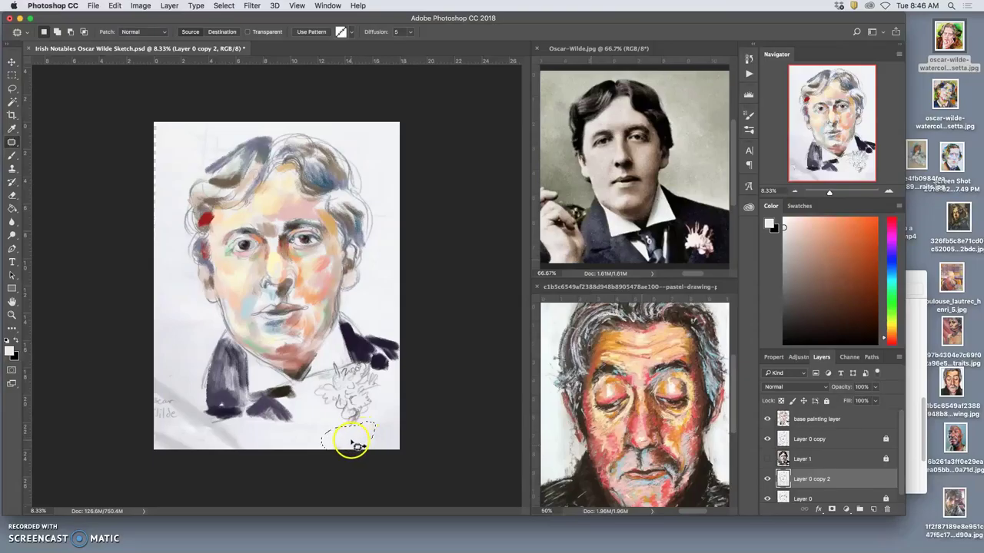
drag(350, 446, 337, 445)
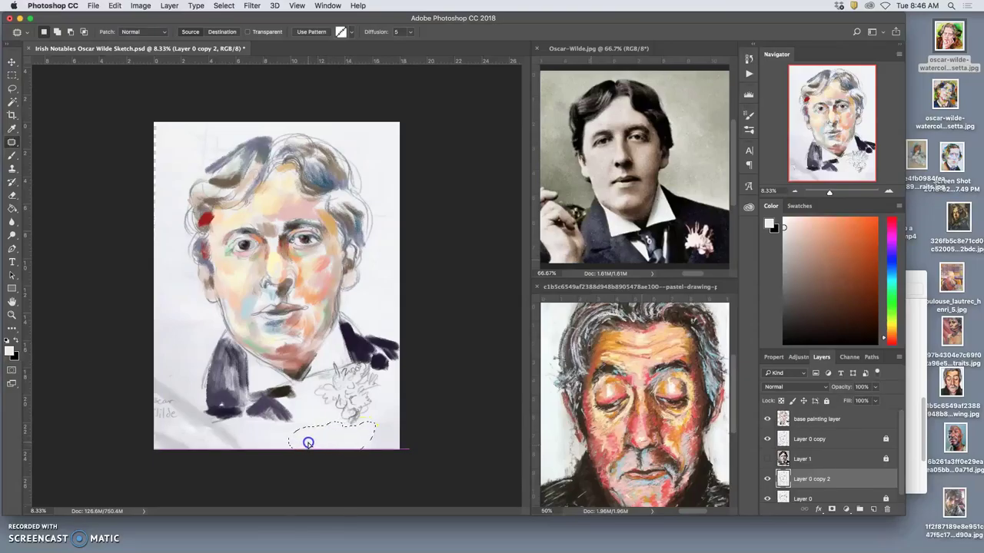
click(408, 448)
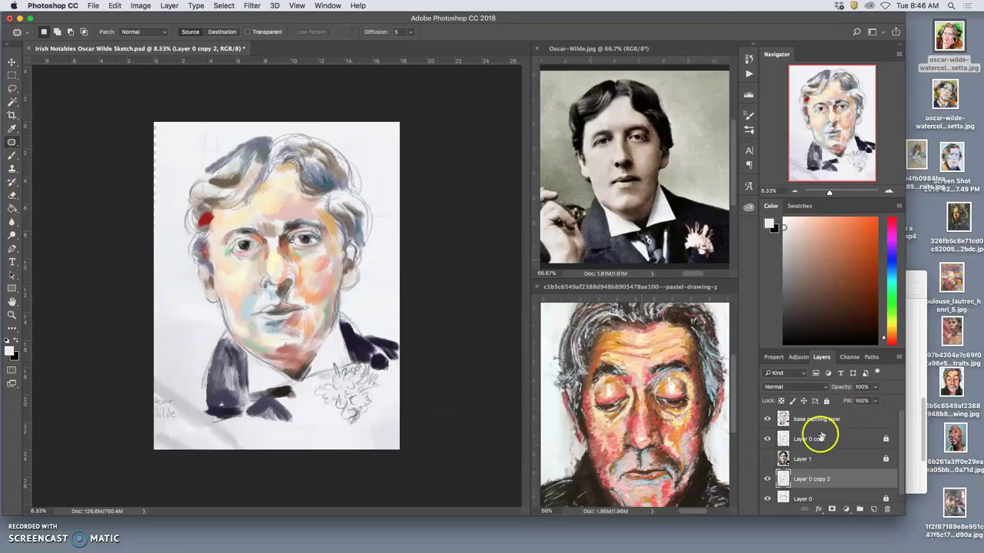
Lock Layer 0 copy 2 again and make the base painting layer active, leaving Layer 1 hidden
click(827, 401)
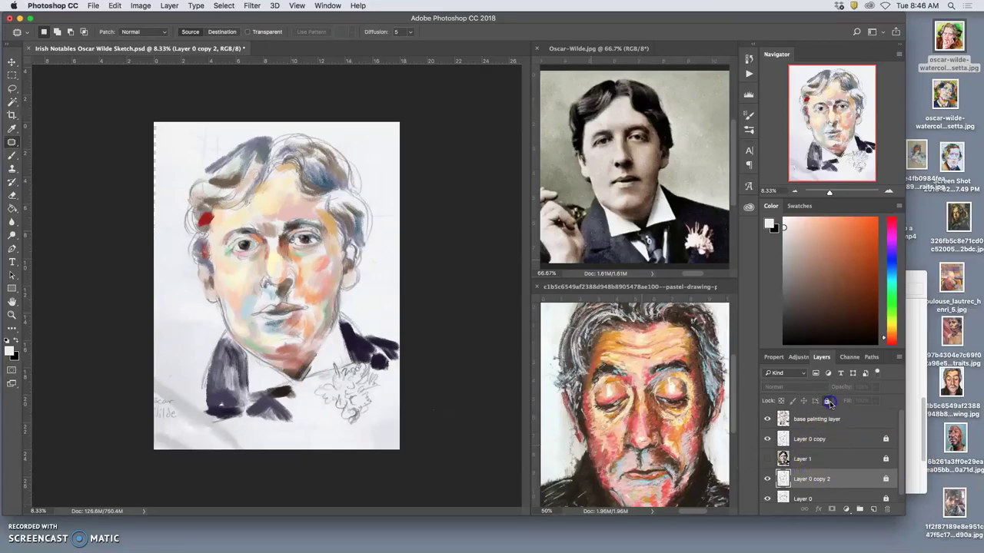
click(834, 421)
mouse_move(805, 421)
mouse_down()
mouse_move(809, 453)
mouse_move(767, 459)
mouse_up()
click(766, 460)
click(766, 460)
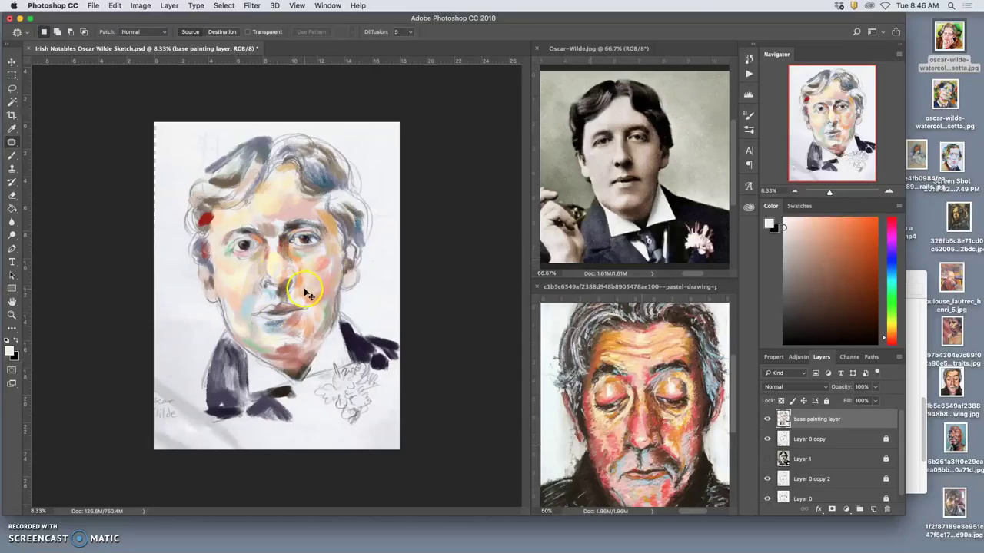
Choose a medium blue for the brush and paint small strokes around the eye on the portrait's left side
key(super+equal)
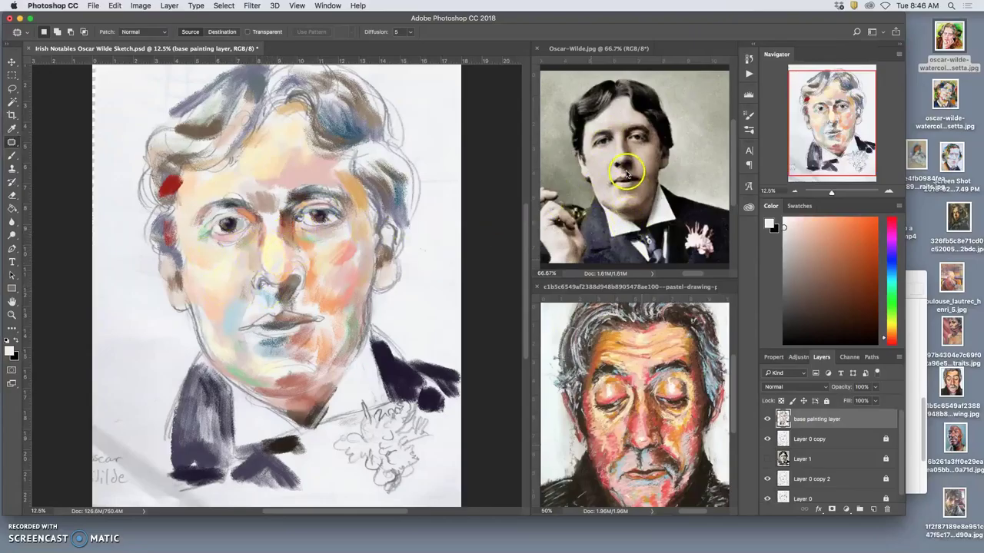
click(13, 157)
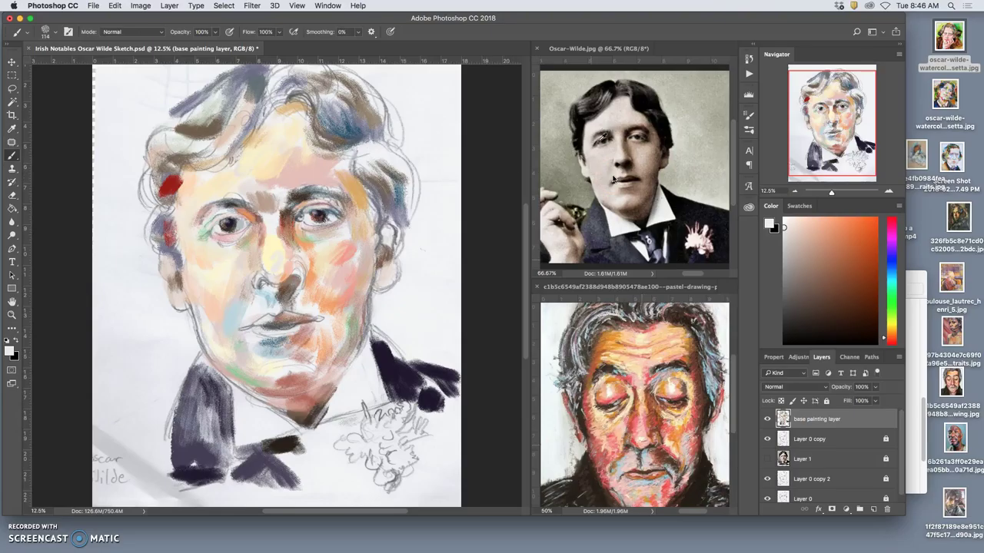
alt+click(615, 371)
click(832, 265)
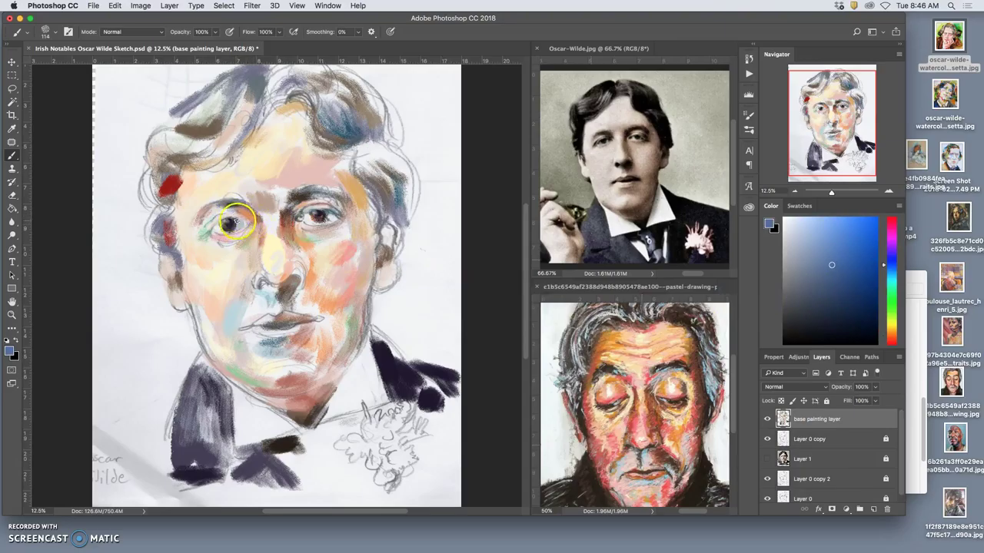
drag(240, 220, 237, 219)
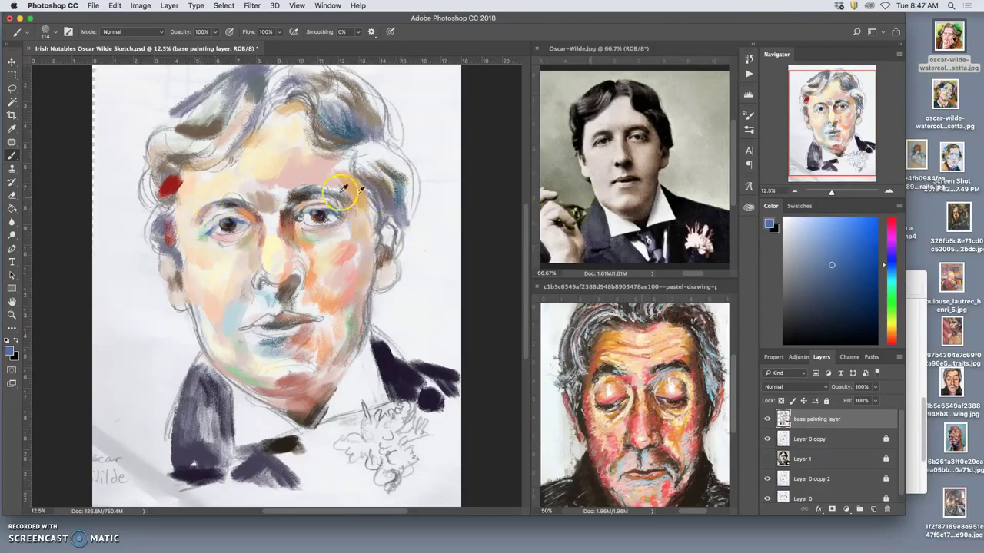
Tone down the red patches at the left temple and sideburn with sampled light grey and the pupil's dark tone
alt+click(168, 201)
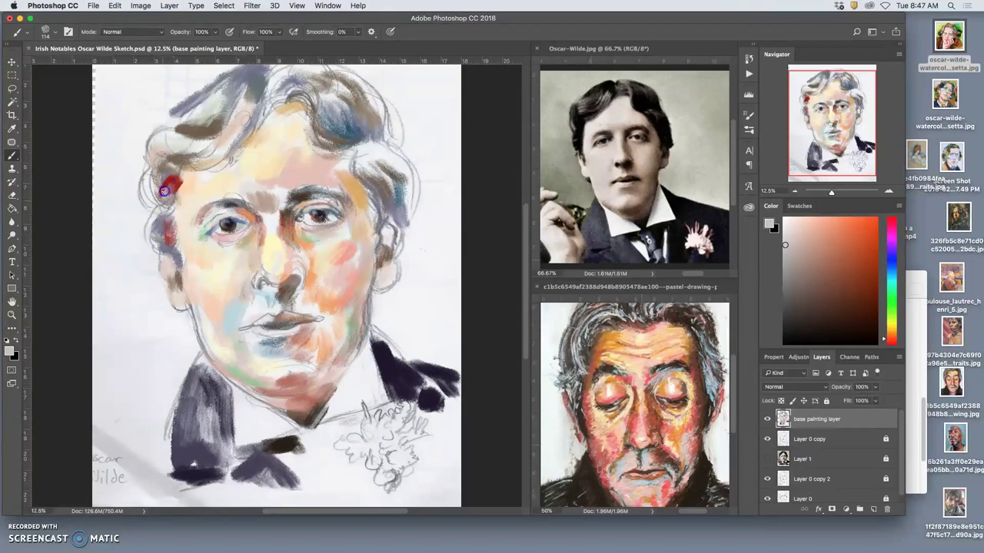
alt+click(229, 225)
drag(165, 187, 173, 185)
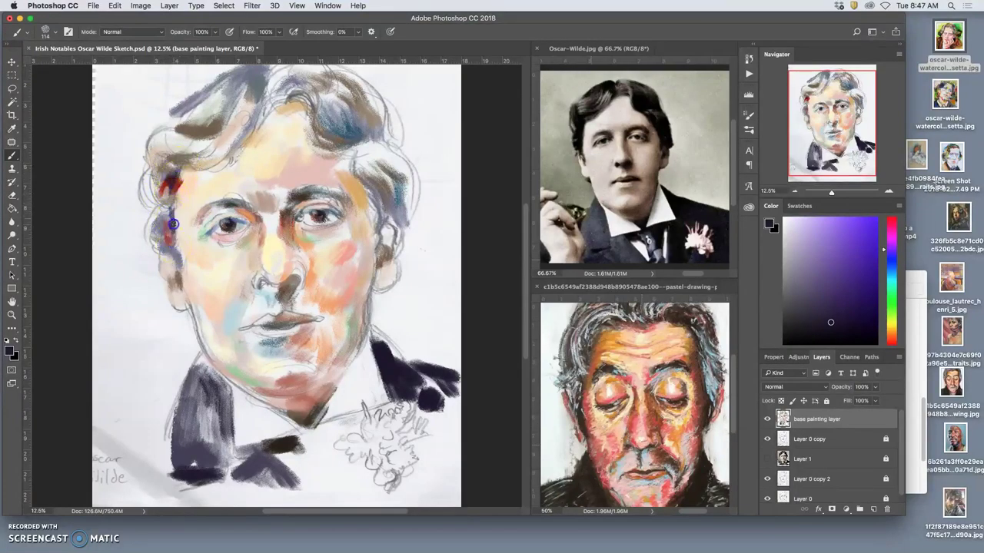
drag(167, 226, 165, 249)
Sample the hair's dark red and paint accents in the left nostril and along the upper lip, adding dark touches from the pupil
alt+click(175, 186)
drag(288, 290, 280, 321)
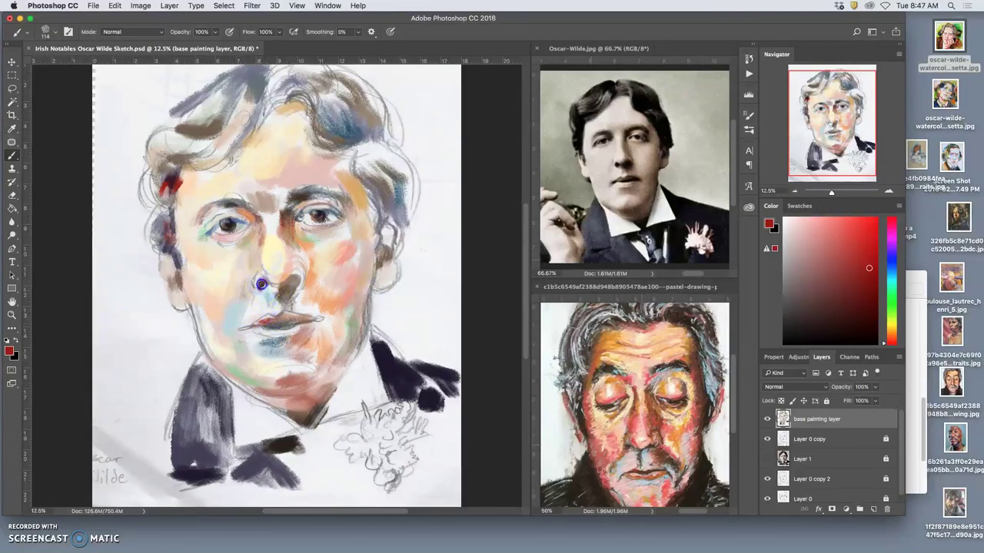
alt+click(178, 181)
alt+click(227, 224)
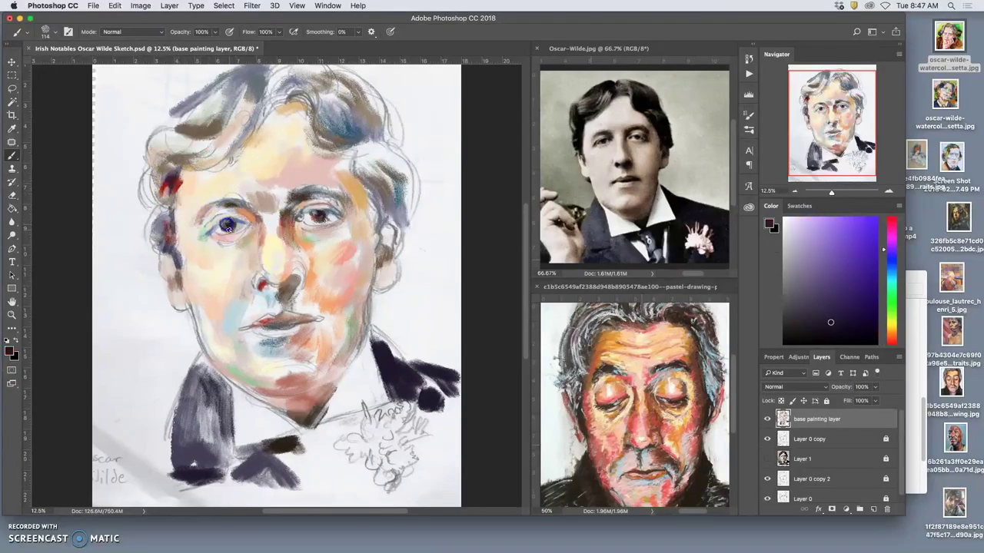
Sample red from the nostril and paint accent strokes around the left eye and down the sideburn
alt+click(262, 282)
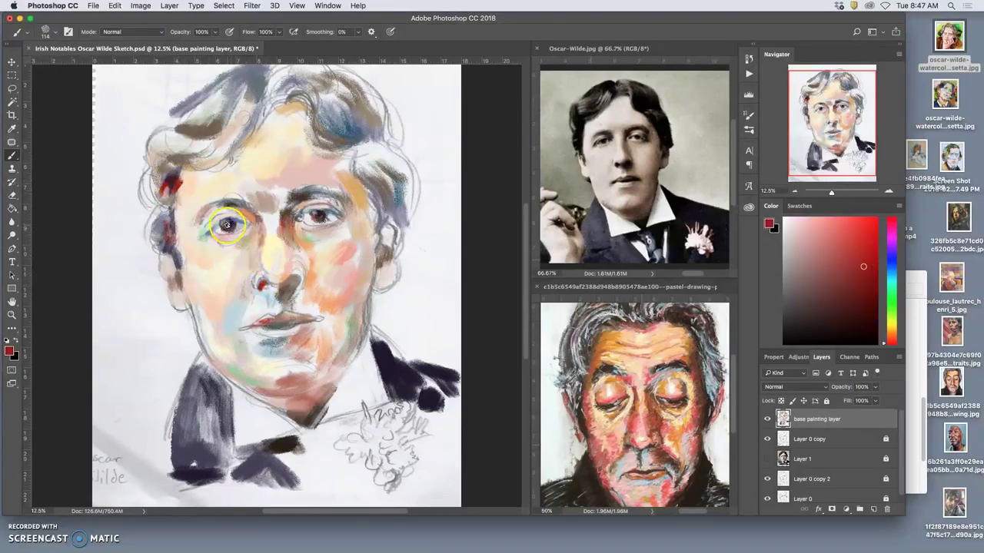
drag(245, 208, 242, 226)
click(323, 216)
alt+click(265, 278)
alt+click(263, 285)
mouse_move(220, 225)
mouse_down()
mouse_move(229, 230)
mouse_move(210, 222)
mouse_up()
drag(174, 217, 169, 235)
Sample blue, red and dark tones from the portrait plus orange from the pastel reference, and paint accents around the left eye and brow
alt+click(240, 221)
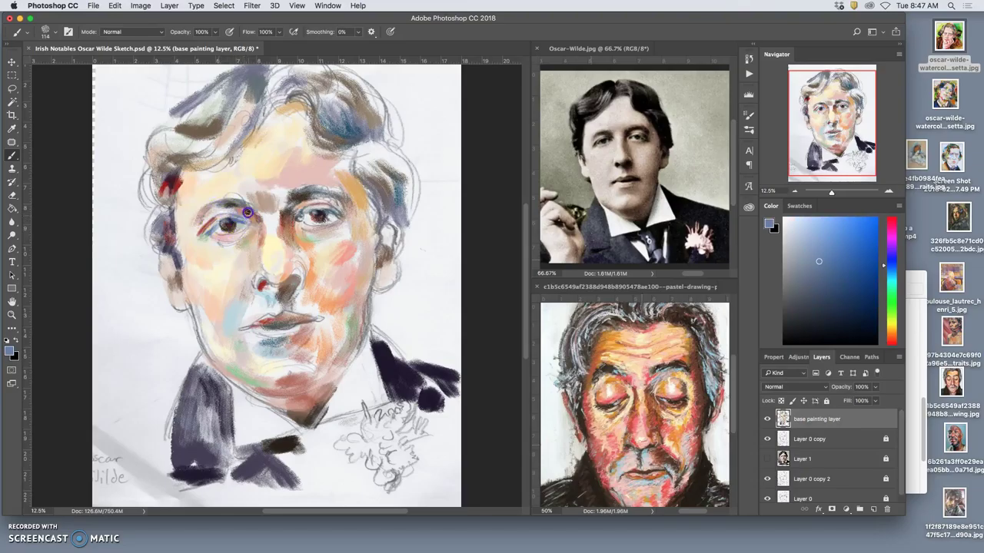
alt+click(264, 281)
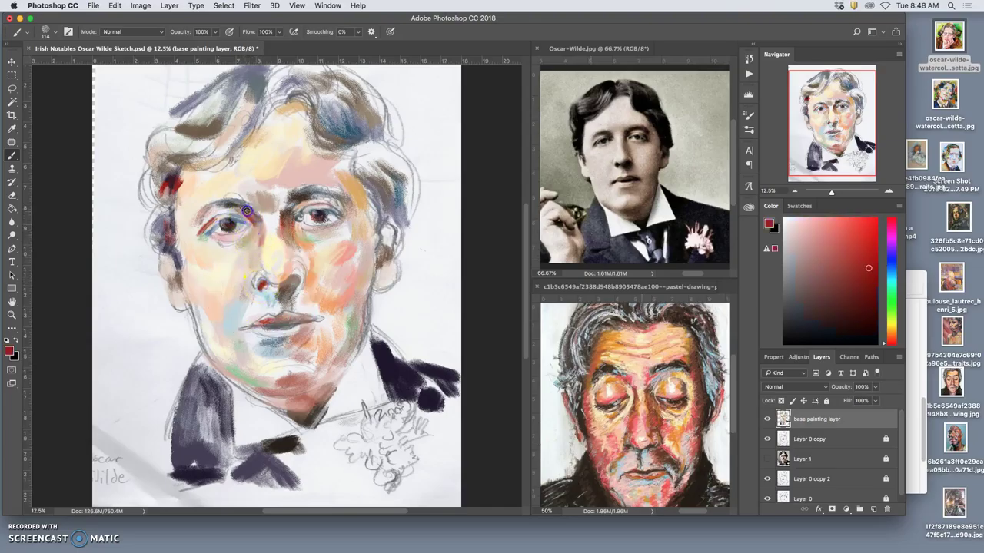
alt+click(234, 206)
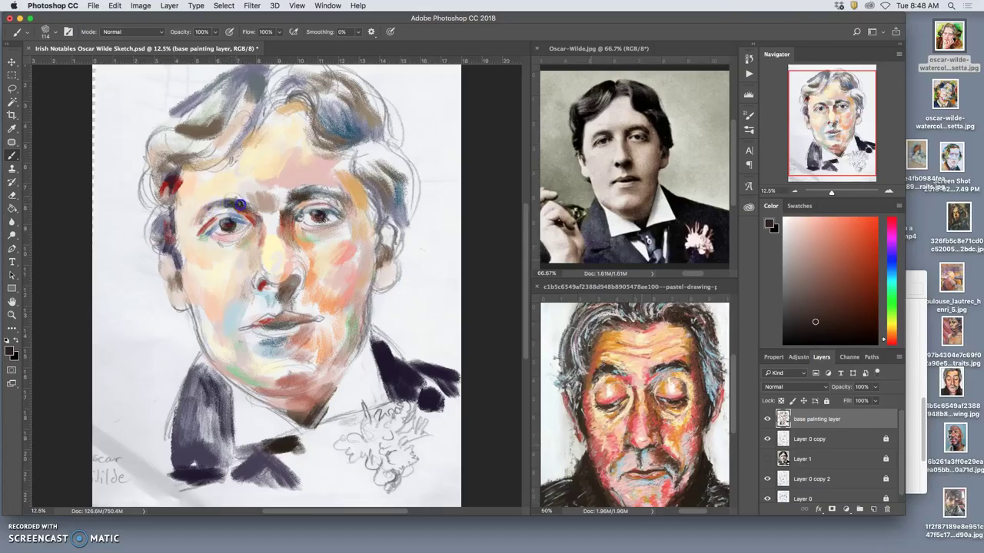
alt+click(596, 360)
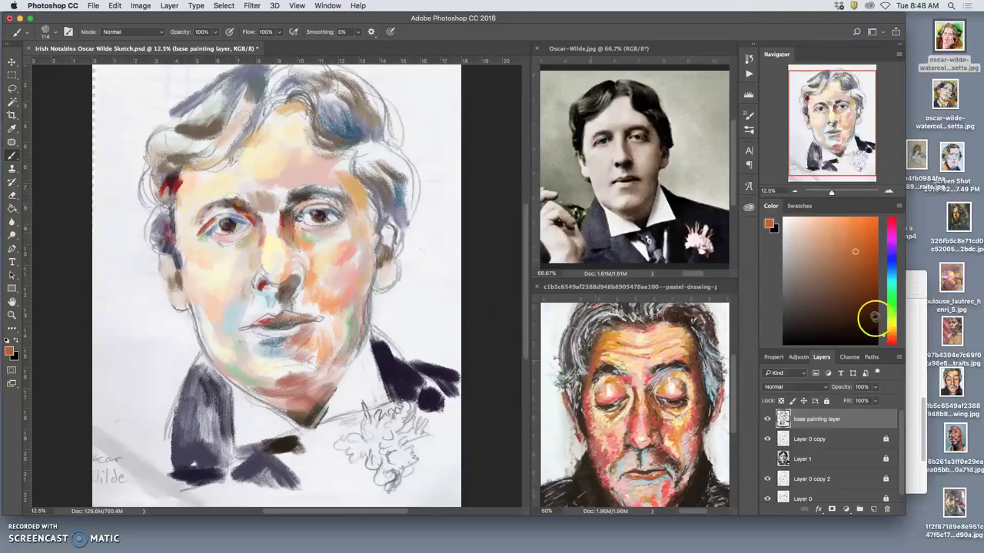
Choose a deep blue for the brush and paint strokes beside the bow tie and along the right eye's upper lid
click(891, 260)
click(853, 268)
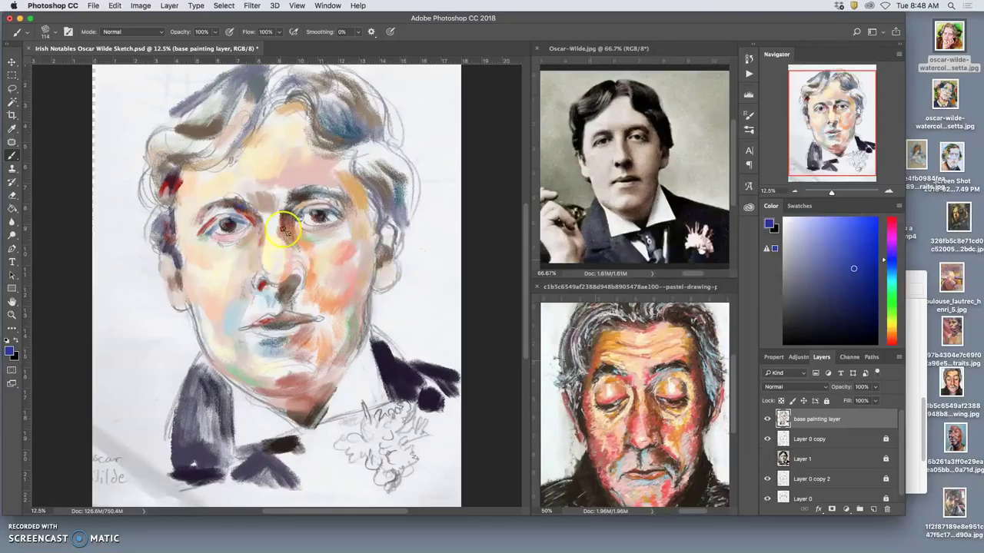
mouse_move(308, 491)
mouse_down()
mouse_move(314, 450)
mouse_move(299, 442)
mouse_up()
mouse_move(324, 452)
mouse_down()
mouse_move(319, 462)
mouse_move(321, 435)
mouse_move(331, 435)
mouse_move(337, 461)
mouse_up()
mouse_move(289, 226)
mouse_down()
mouse_move(279, 247)
mouse_move(289, 217)
mouse_move(300, 230)
mouse_move(287, 221)
mouse_move(295, 217)
mouse_move(291, 230)
mouse_move(295, 209)
mouse_move(288, 231)
mouse_move(292, 209)
mouse_move(287, 222)
mouse_move(305, 202)
mouse_move(295, 210)
mouse_move(328, 218)
mouse_move(342, 203)
mouse_move(306, 214)
mouse_up()
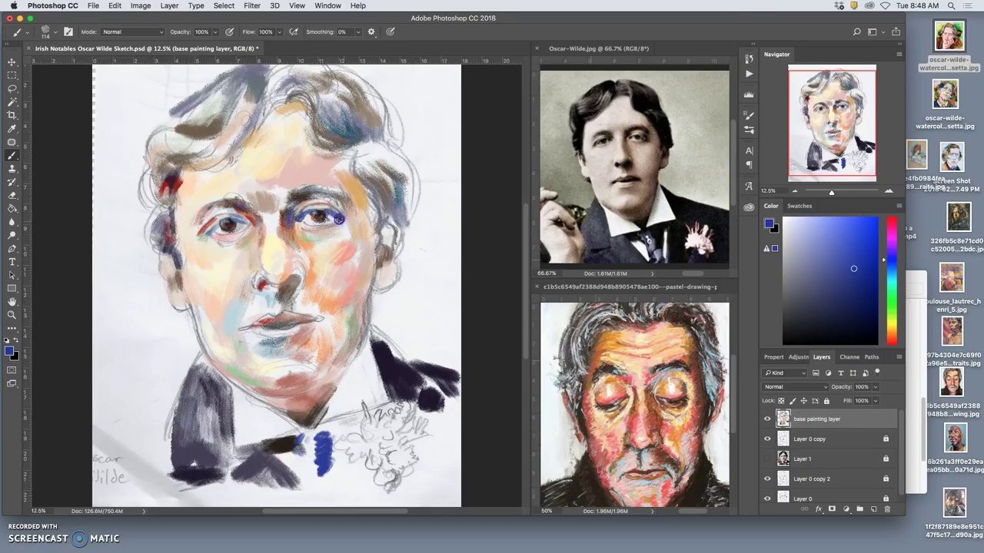
Sample the jacket's near-black tone and darken the details of both eyes
alt+click(388, 355)
click(345, 300)
mouse_move(322, 217)
mouse_down()
mouse_move(295, 326)
mouse_move(287, 279)
mouse_move(350, 220)
mouse_move(372, 232)
mouse_move(286, 208)
mouse_move(347, 227)
mouse_move(298, 217)
mouse_up()
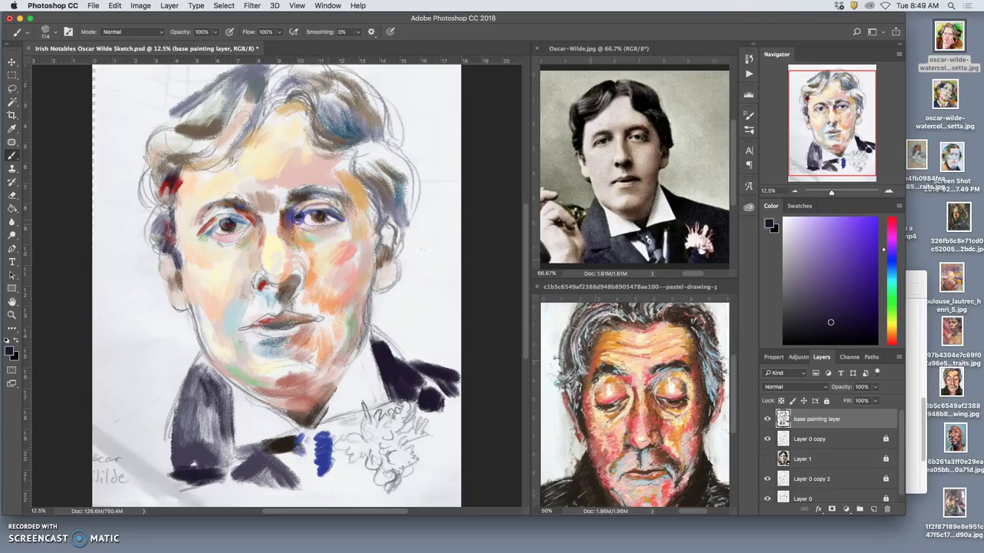
mouse_move(239, 219)
mouse_down()
mouse_move(218, 278)
mouse_move(222, 231)
mouse_move(217, 238)
mouse_move(209, 224)
mouse_move(224, 221)
mouse_move(209, 232)
mouse_move(229, 219)
mouse_up()
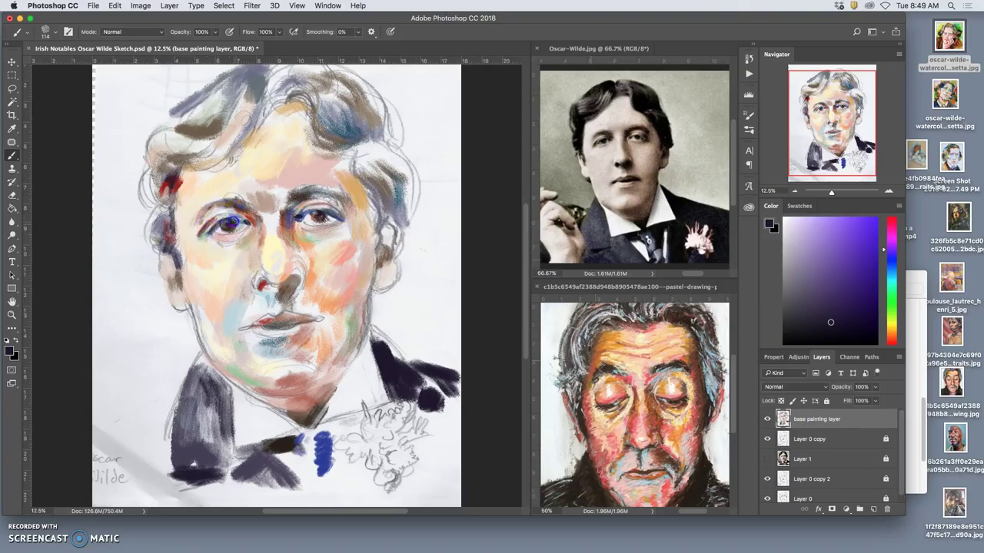
Paint dark accents between the lips, in both nostrils and below the lower lip
mouse_move(414, 259)
mouse_down()
mouse_move(319, 349)
mouse_move(276, 335)
mouse_move(242, 356)
mouse_up()
mouse_move(242, 318)
mouse_down()
mouse_move(306, 324)
mouse_move(292, 326)
mouse_up()
drag(290, 274, 294, 299)
click(265, 282)
drag(290, 288, 287, 280)
click(296, 279)
click(272, 346)
Paint dark strokes along the right hairline and sideburn, into the right side curls and over the left temple hair
mouse_move(370, 191)
mouse_down()
mouse_move(338, 153)
mouse_move(367, 200)
mouse_move(370, 188)
mouse_move(375, 228)
mouse_up()
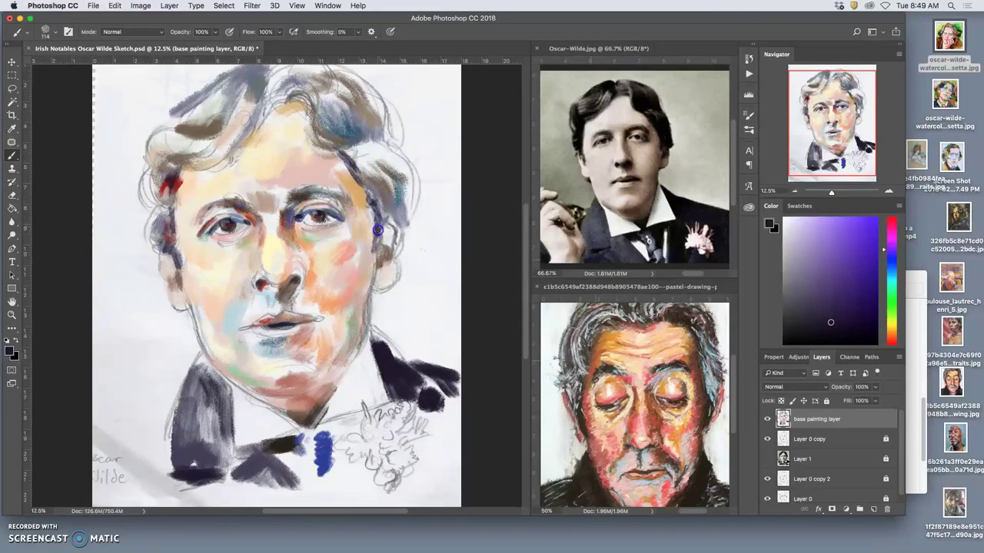
mouse_move(377, 170)
mouse_down()
mouse_move(385, 210)
mouse_move(394, 181)
mouse_move(397, 212)
mouse_move(408, 203)
mouse_move(408, 168)
mouse_move(392, 225)
mouse_up()
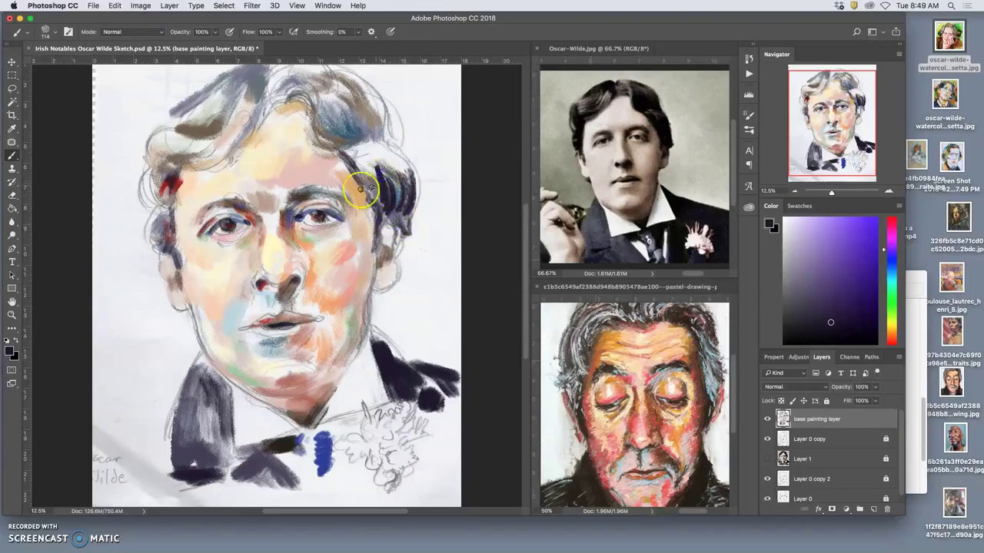
mouse_move(157, 235)
mouse_down()
mouse_move(168, 204)
mouse_move(150, 208)
mouse_move(162, 183)
mouse_move(172, 165)
mouse_up()
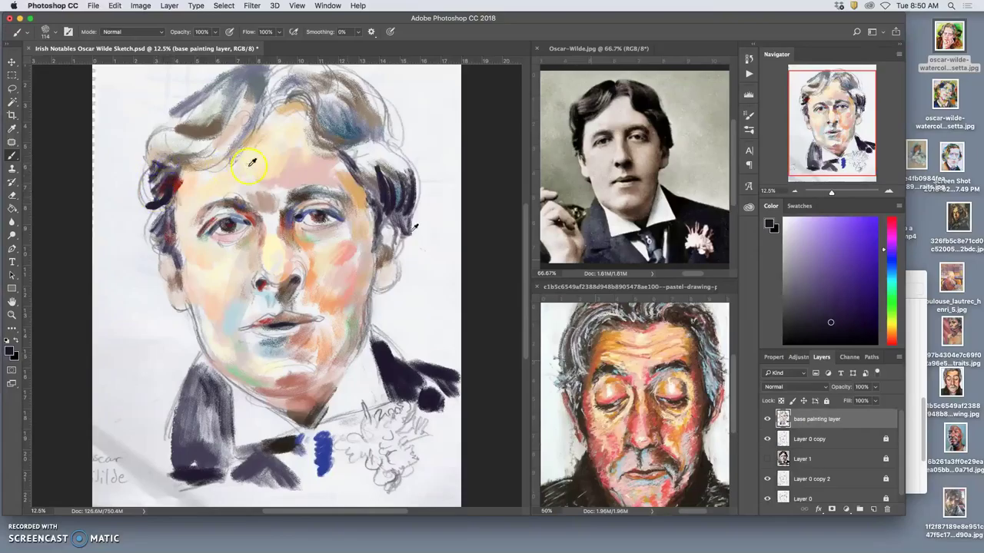
Sample orange from the pastel reference and paint accents on the left eyebrow, the left temple hair and the upper left curls
alt+click(613, 380)
mouse_move(223, 227)
mouse_down()
mouse_move(234, 215)
mouse_move(221, 204)
mouse_move(201, 215)
mouse_move(209, 203)
mouse_up()
click(167, 177)
mouse_move(156, 184)
mouse_down()
mouse_move(150, 161)
mouse_move(152, 188)
mouse_move(153, 165)
mouse_move(158, 181)
mouse_move(168, 173)
mouse_up()
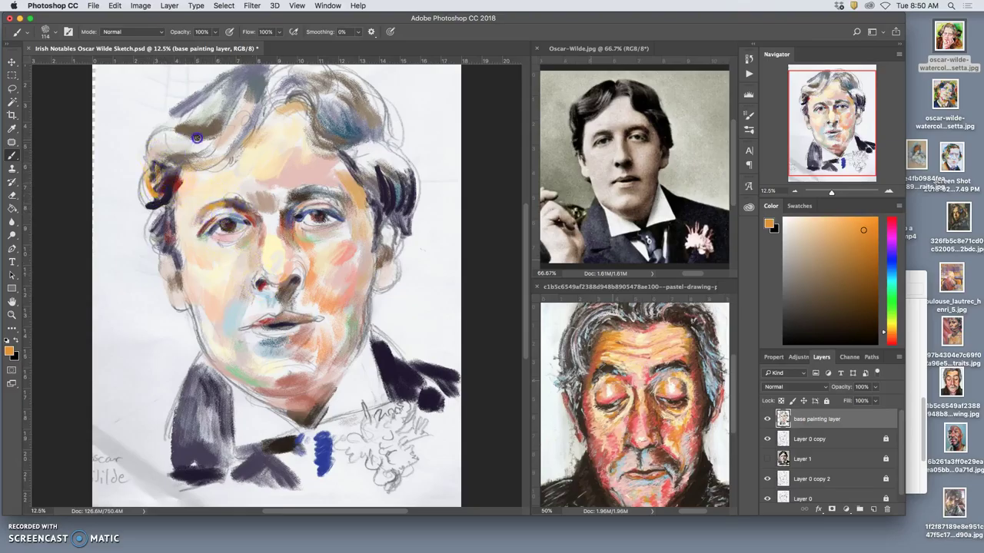
mouse_move(199, 137)
mouse_down()
mouse_move(209, 126)
mouse_move(178, 129)
mouse_move(197, 126)
mouse_move(191, 116)
mouse_move(179, 137)
mouse_up()
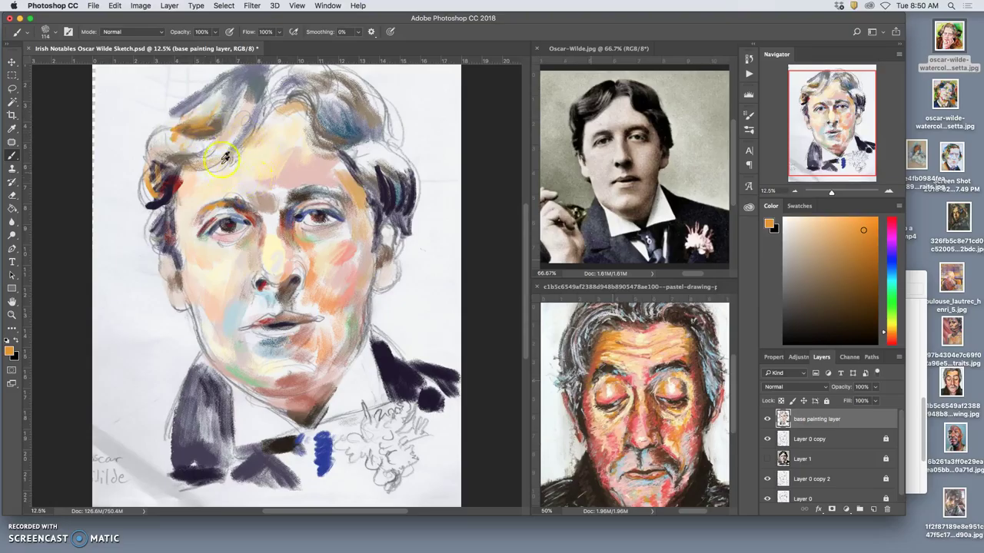
Sample brown from the upper left hair and paint strokes through the front curls and from the nose bridge to the left brow
alt+click(198, 136)
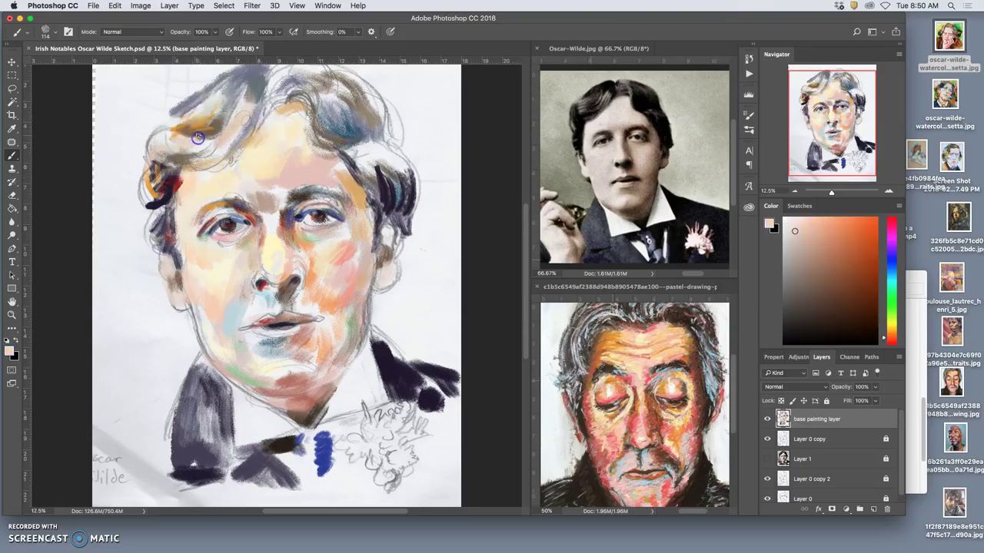
alt+click(198, 136)
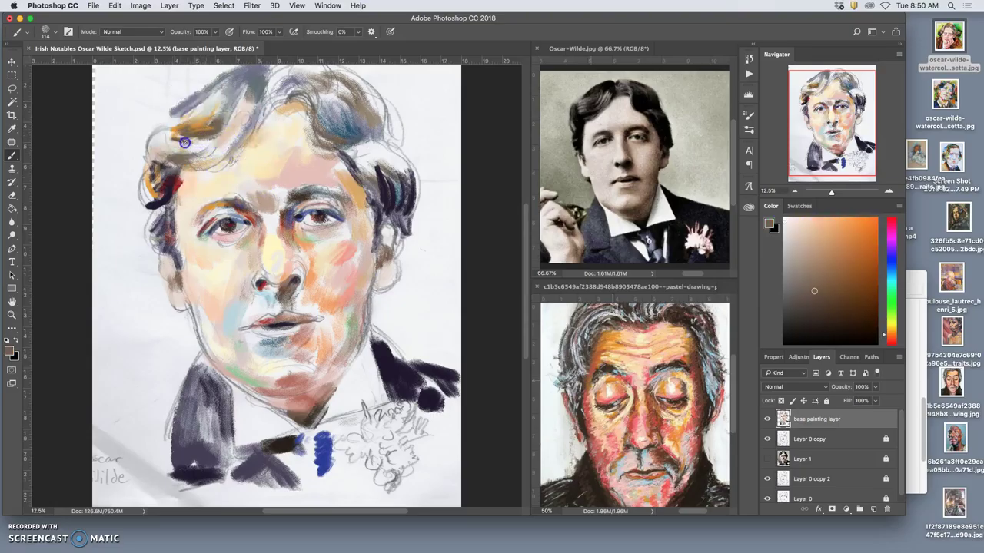
alt+click(274, 229)
mouse_move(274, 230)
mouse_down()
mouse_move(224, 245)
mouse_move(236, 230)
mouse_move(217, 219)
mouse_move(202, 245)
mouse_move(228, 248)
mouse_move(222, 238)
mouse_move(240, 206)
mouse_up()
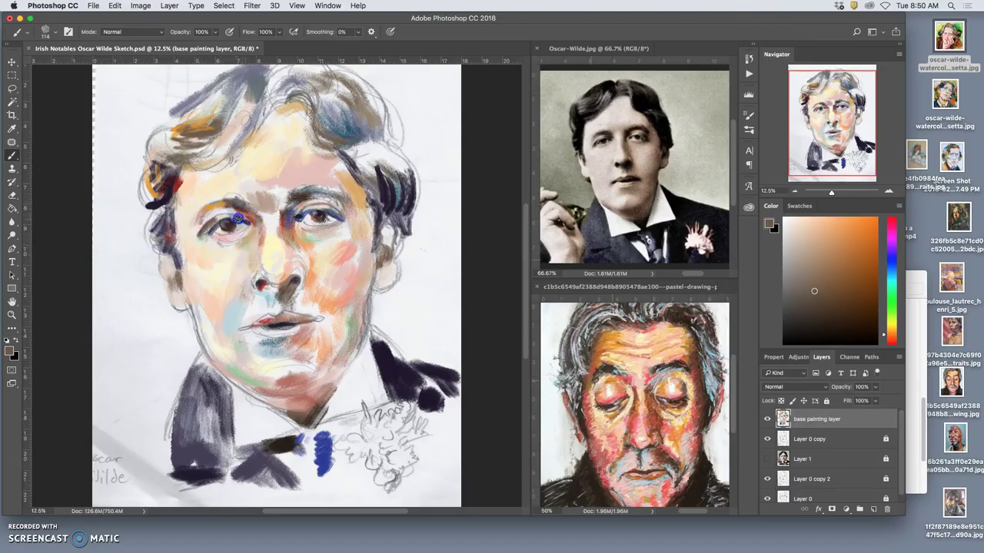
Touch up the left eye's inner corner and lighten the white and lower lid of the right eye with sampled off-white
mouse_move(241, 224)
mouse_down()
mouse_move(237, 270)
mouse_move(245, 227)
mouse_up()
mouse_move(333, 218)
mouse_down()
mouse_move(300, 218)
mouse_move(326, 225)
mouse_up()
alt+click(332, 220)
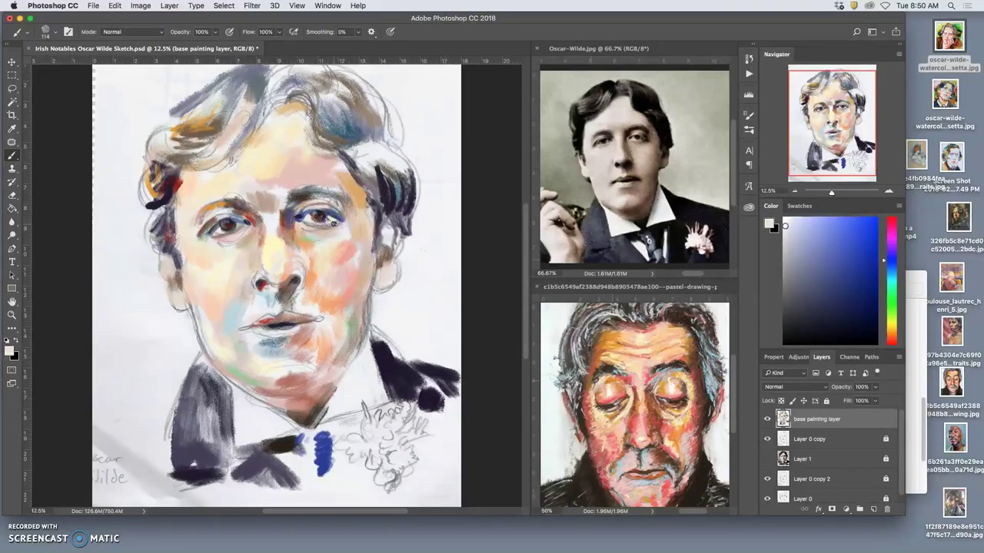
drag(317, 229, 305, 243)
Add dark blue sampled from the hair beneath the left eye and soften the area with sampled white and cream
alt+click(395, 192)
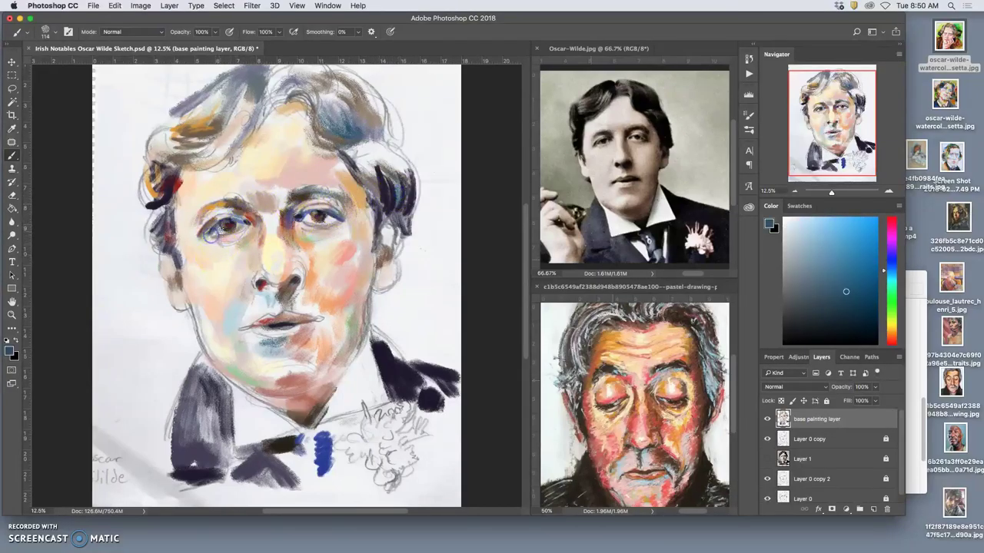
alt+click(221, 229)
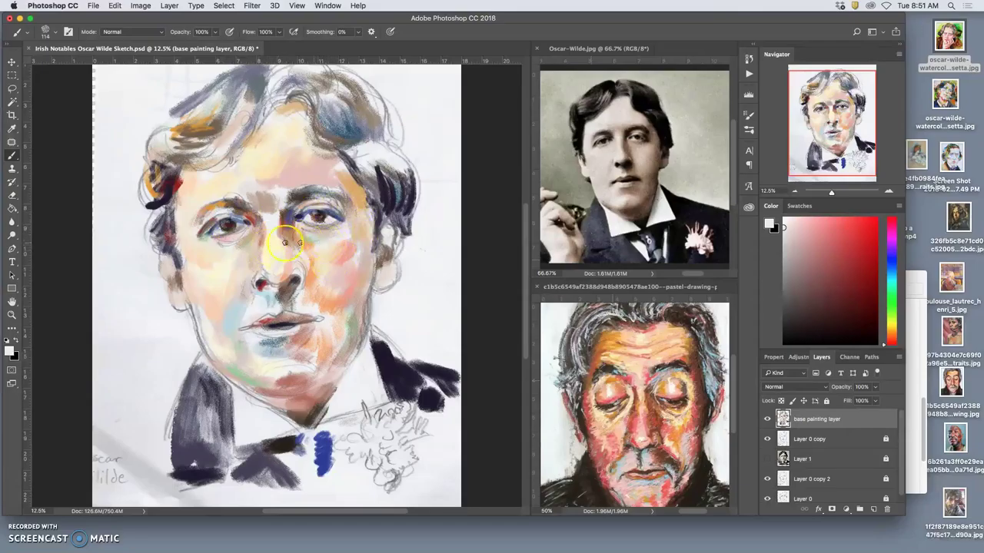
mouse_move(223, 229)
mouse_down()
mouse_move(260, 222)
mouse_move(225, 223)
mouse_up()
alt+click(233, 241)
alt+click(227, 241)
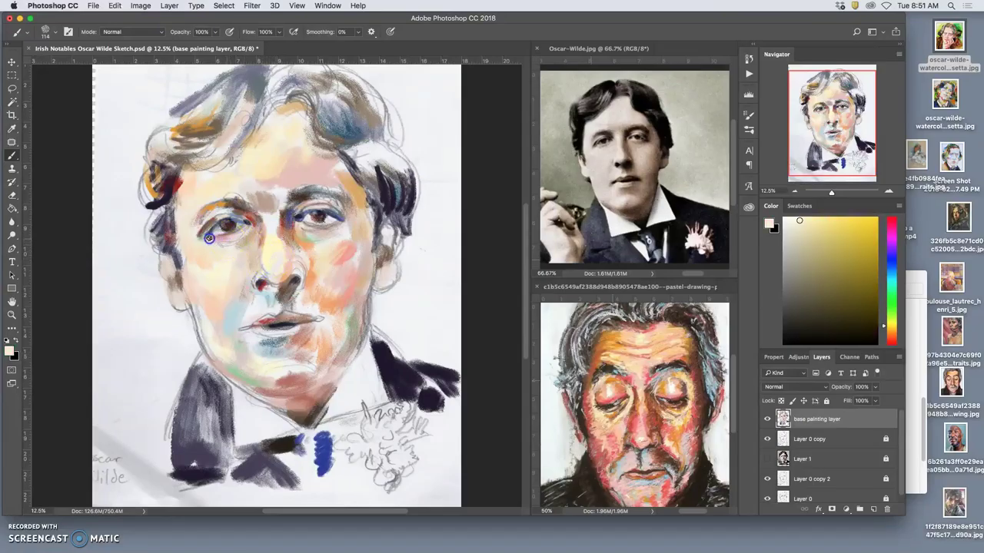
Sample pale yellow from the left cheek and paint highlights under the right eye, across the nose bridge and at the upper lip
alt+click(234, 260)
drag(302, 234, 275, 248)
mouse_move(311, 315)
mouse_down()
mouse_move(295, 315)
mouse_move(291, 336)
mouse_move(286, 309)
mouse_up()
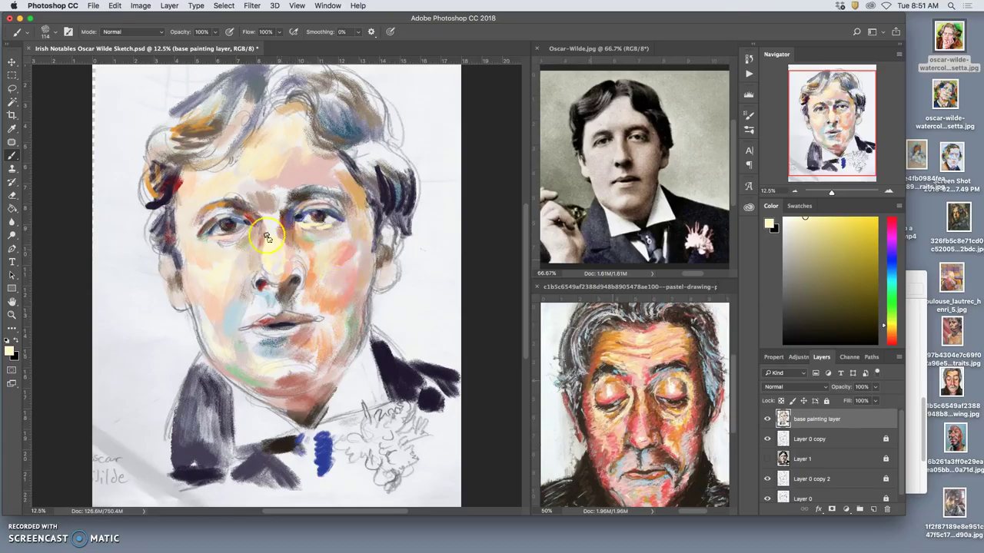
Sample pink from the right cheek and the left eye's dark tone, and paint accents strengthening both eyes
alt+click(346, 253)
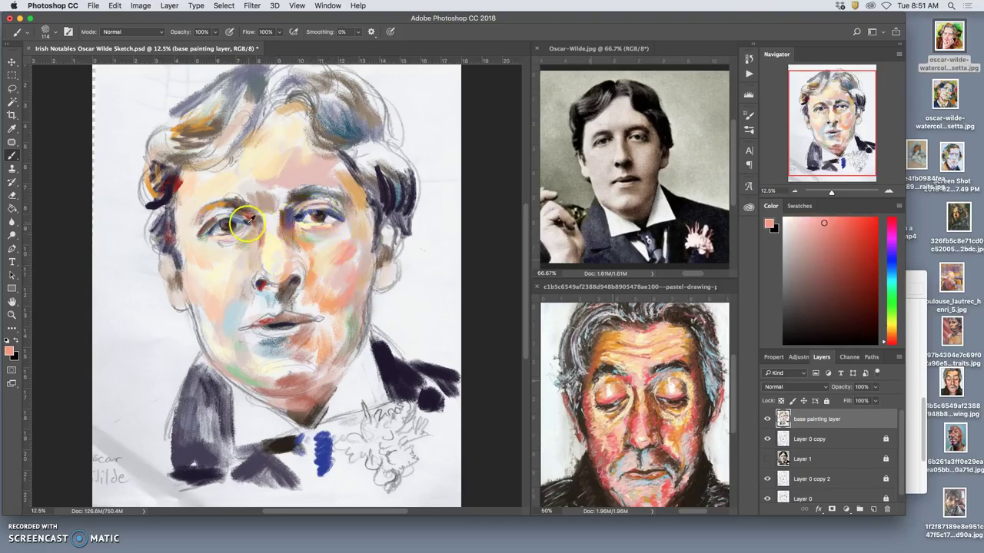
alt+click(247, 223)
drag(310, 223, 334, 214)
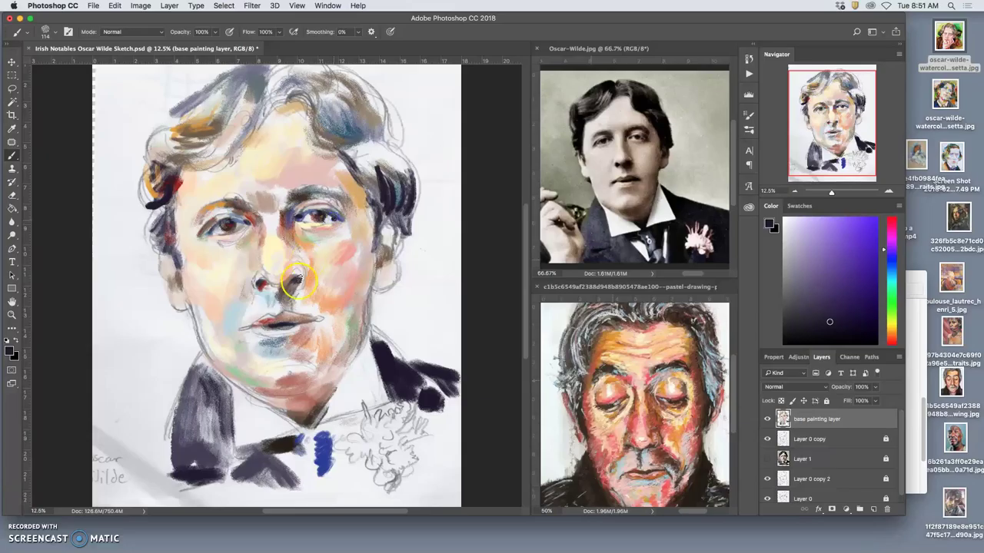
mouse_move(240, 249)
mouse_down()
mouse_move(230, 229)
mouse_move(209, 231)
mouse_move(225, 223)
mouse_up()
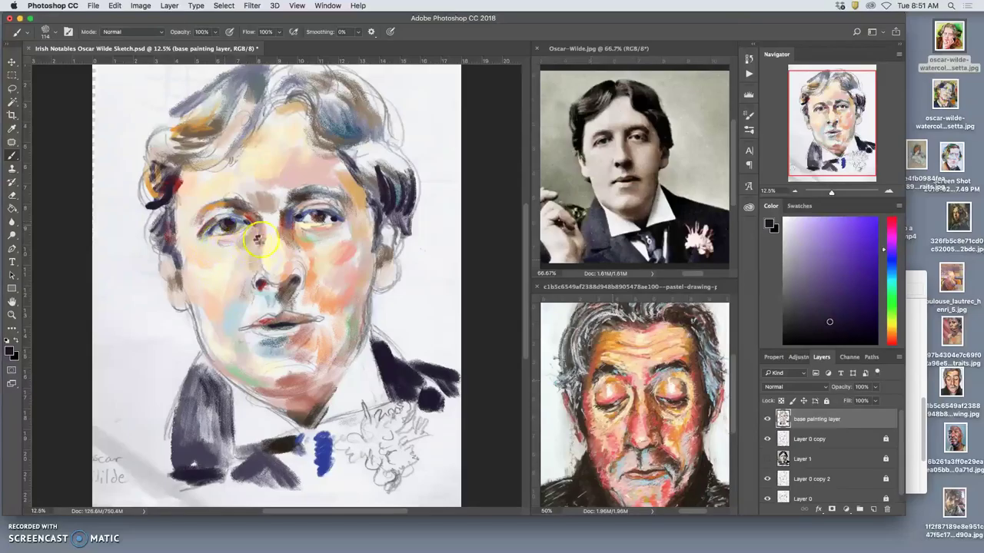
Sample grey and near-white from the eye areas and dab highlights on the left pupil and the nose
alt+click(313, 212)
click(227, 221)
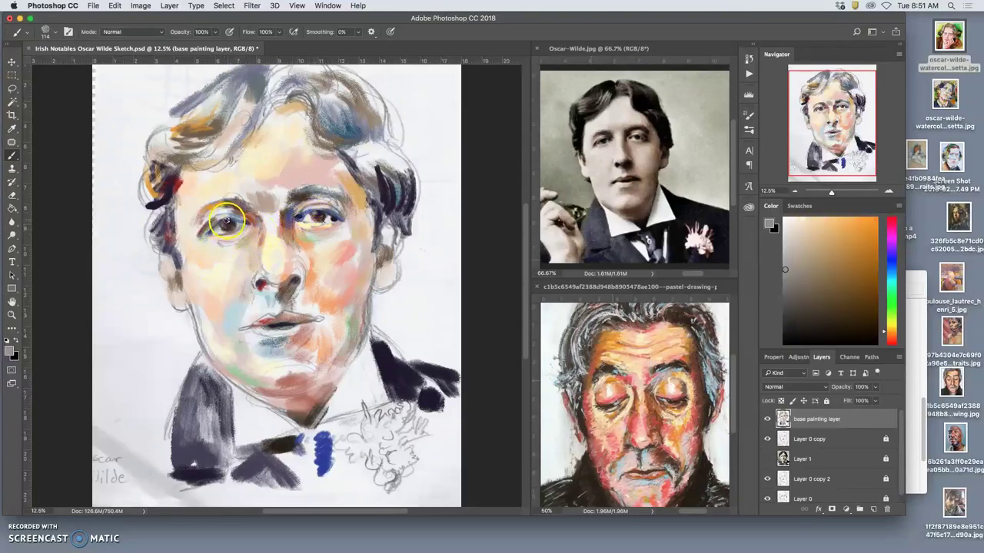
alt+click(219, 212)
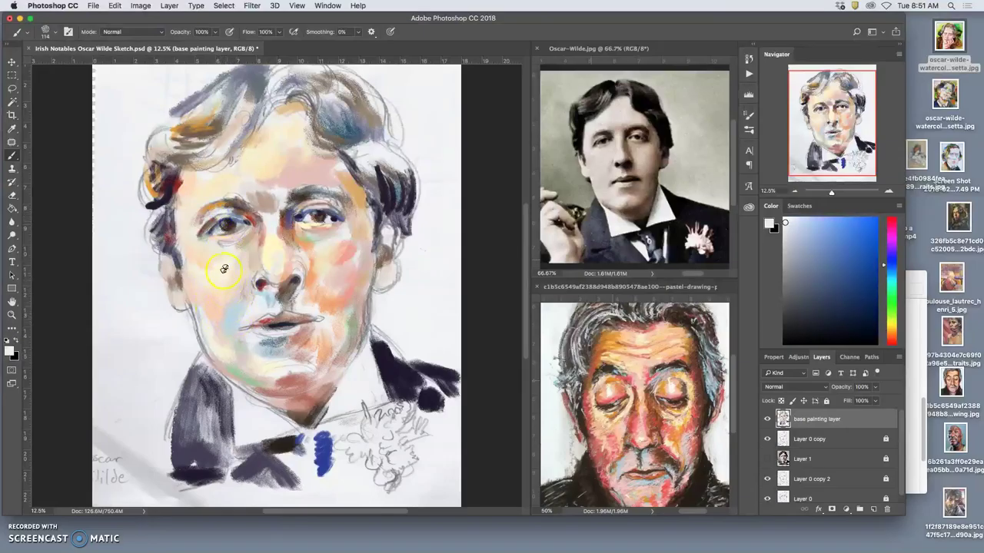
click(282, 245)
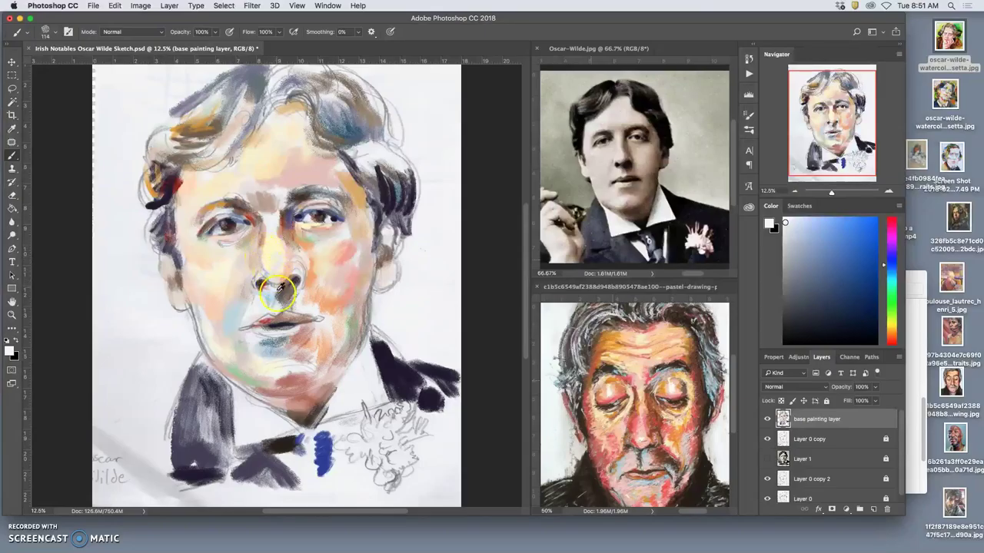
Sample pale blue from the left cheek, undo a dab near the left brow, touch up the cheek and nose, and save the document
alt+click(232, 287)
click(245, 213)
key(super+z)
click(244, 295)
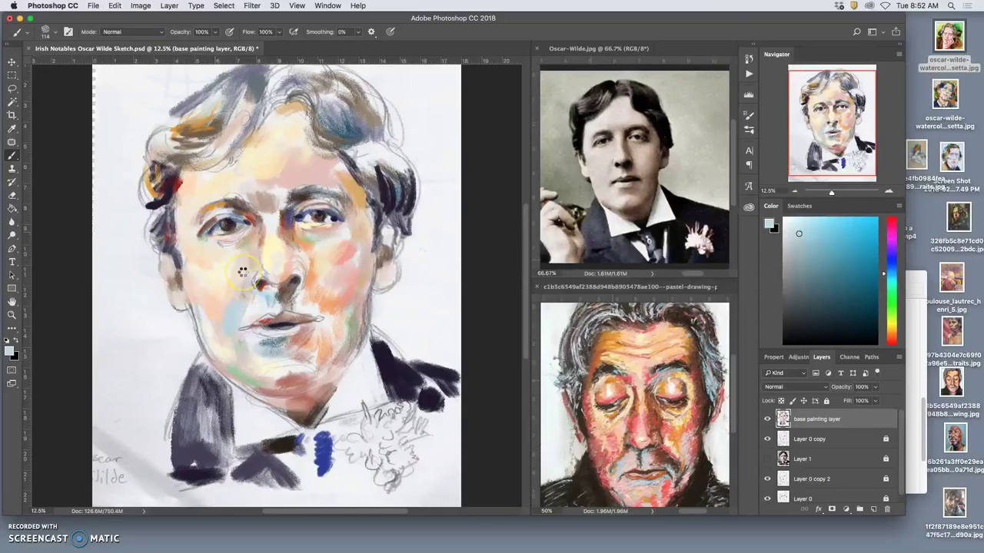
click(271, 268)
key(super+s)
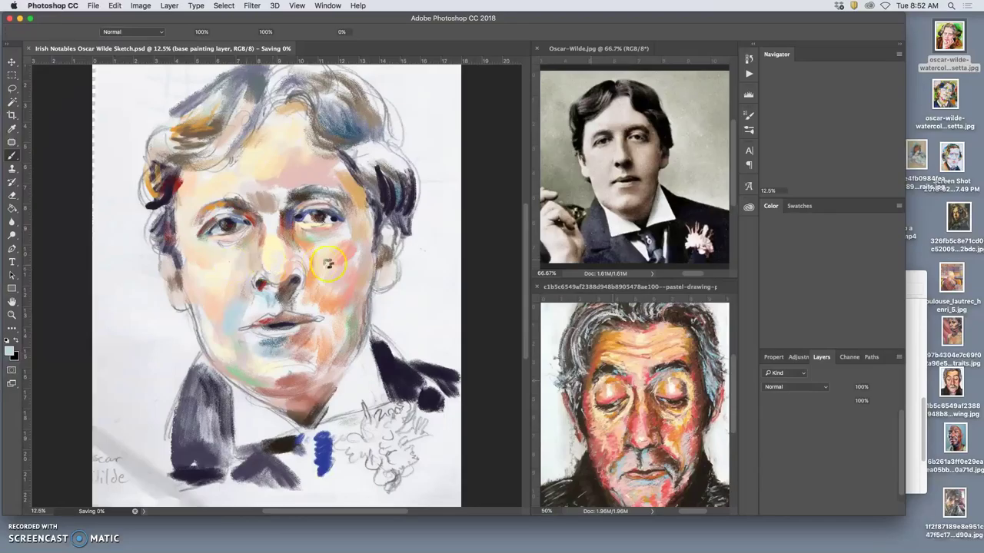
Detach the Oscar-Wilde.jpg reference window and dock it as a tab alongside the pastel drawing reference
click(567, 51)
drag(565, 50, 248, 40)
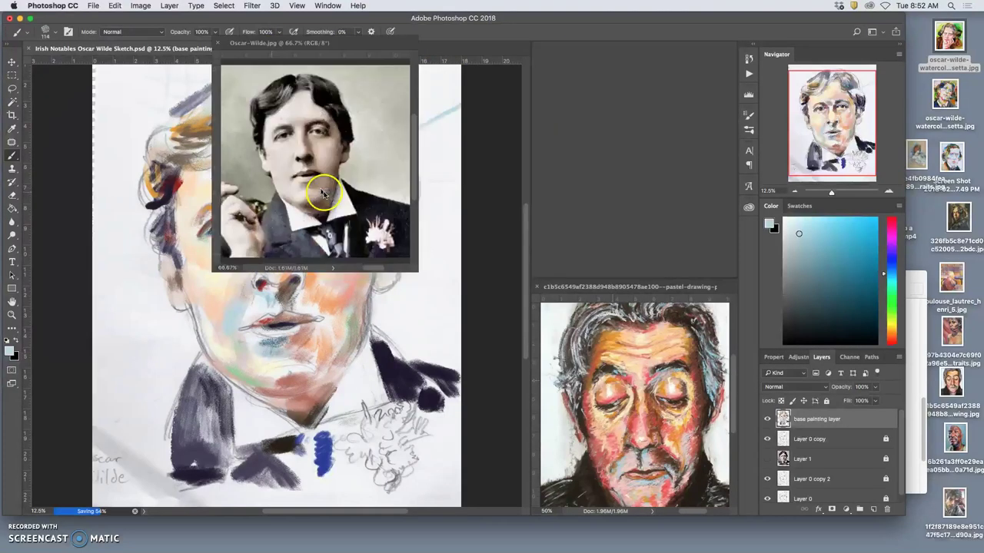
drag(324, 193, 325, 179)
drag(413, 60, 595, 50)
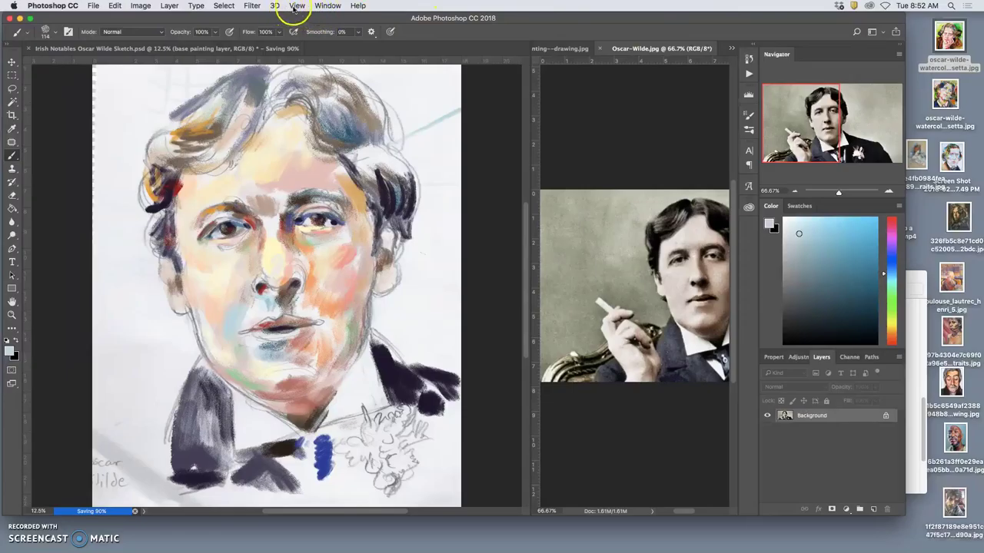
click(325, 6)
mouse_move(329, 18)
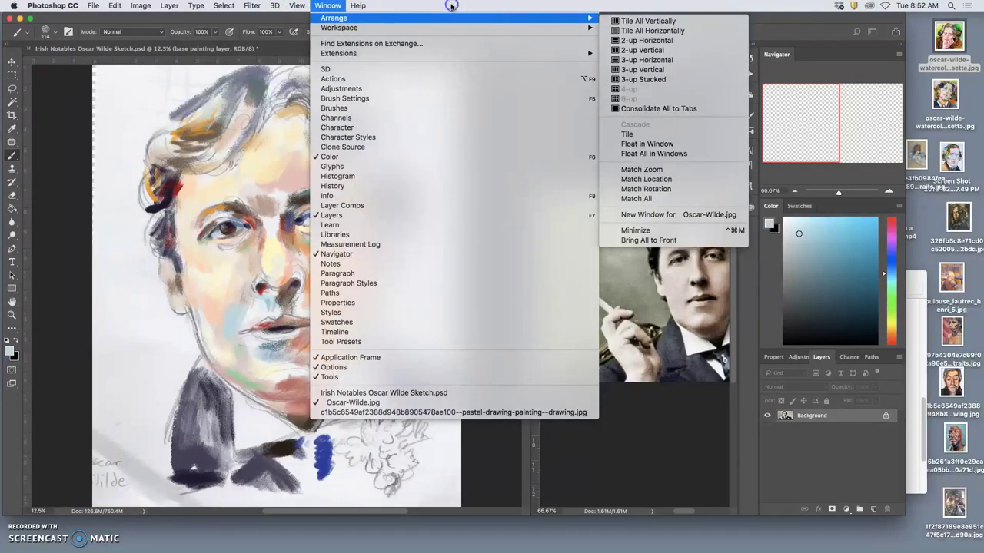
click(935, 245)
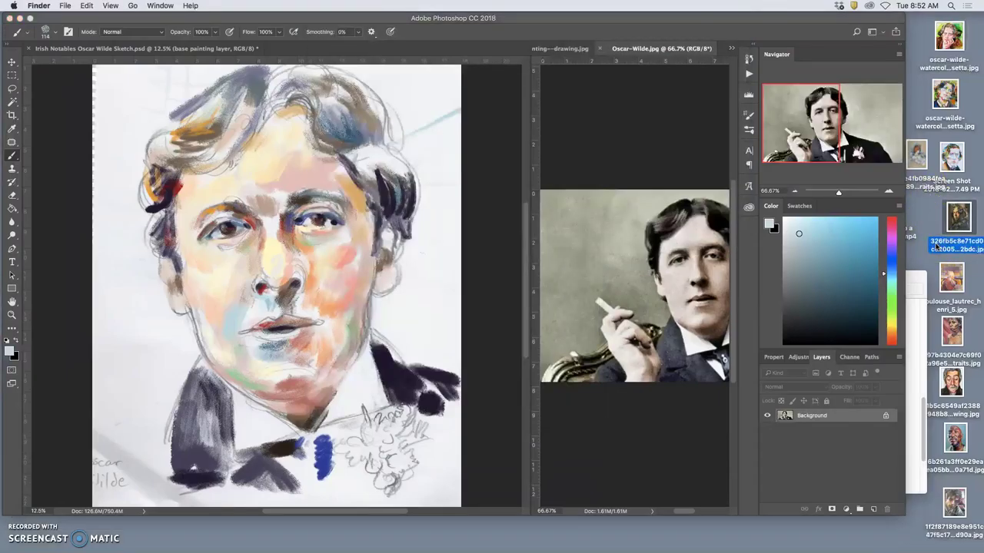
drag(934, 245, 959, 323)
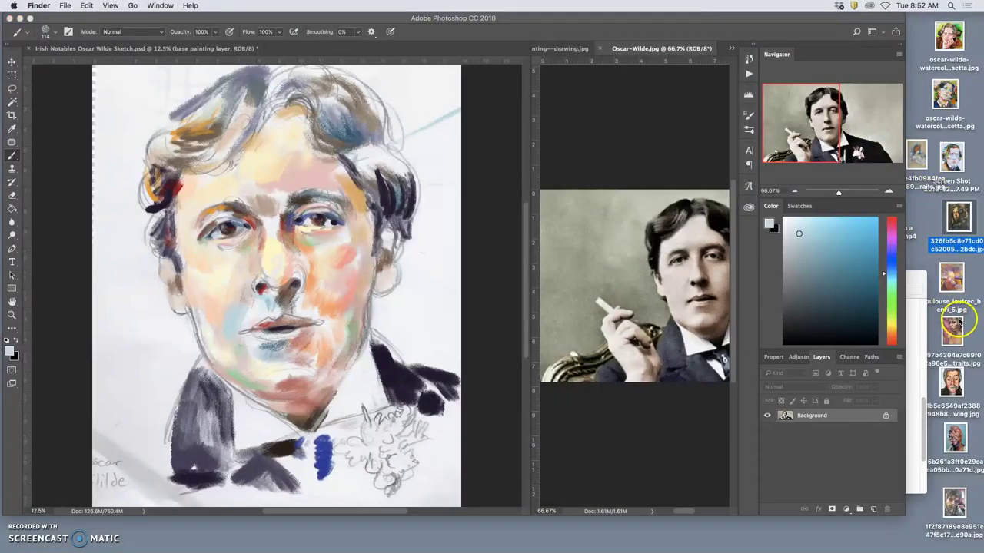
click(918, 155)
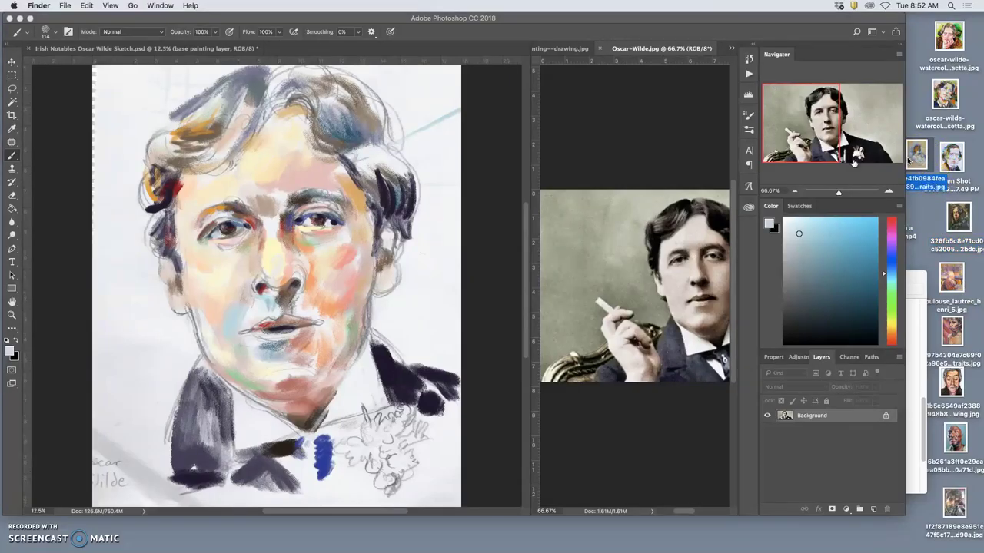
click(230, 20)
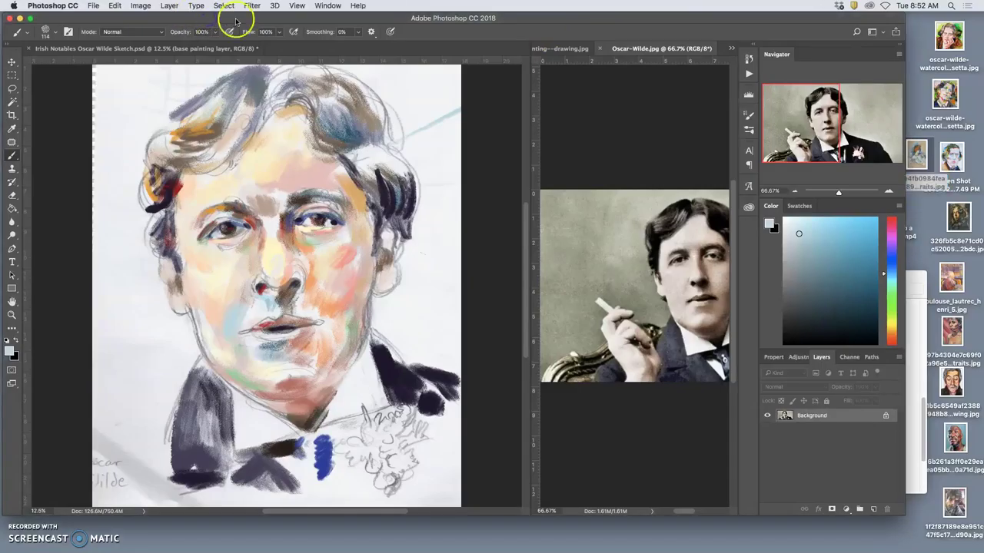
Arrange the three open documents in the 3-up Stacked layout and widen the pane holding the portrait sketch
click(328, 7)
mouse_move(333, 18)
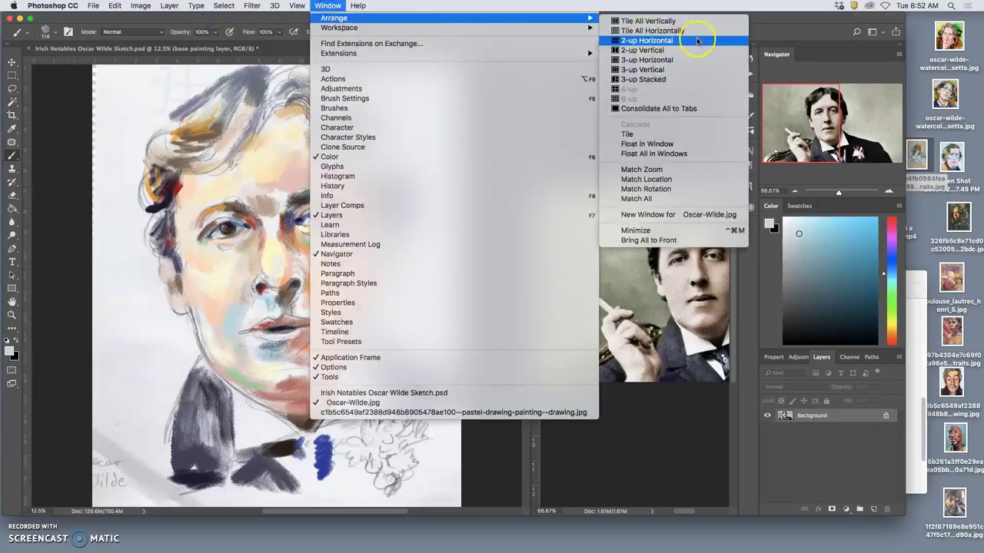
click(646, 79)
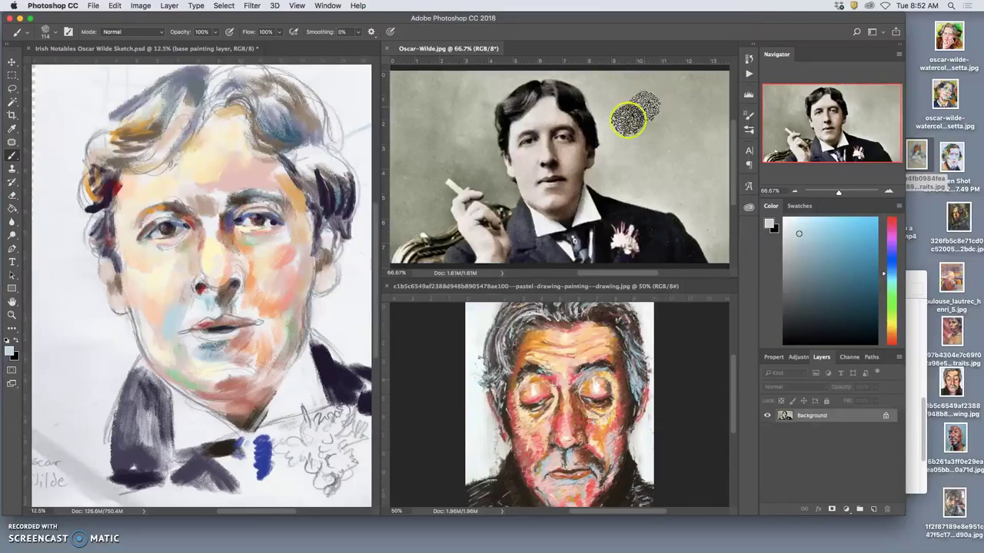
drag(380, 181, 558, 178)
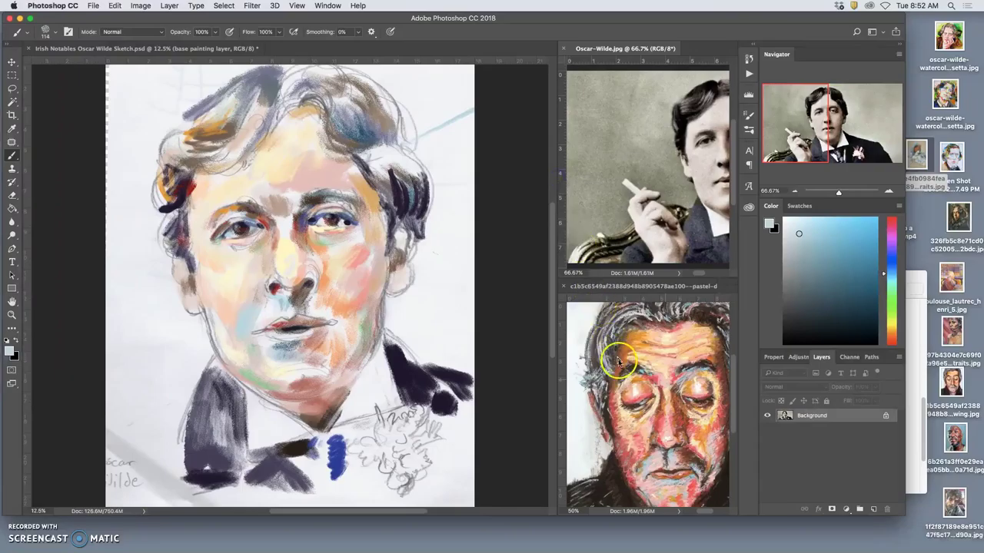
Frame the faces in the pastel drawing and Oscar-Wilde.jpg reference panes, keeping the photo at 66.7%
click(664, 438)
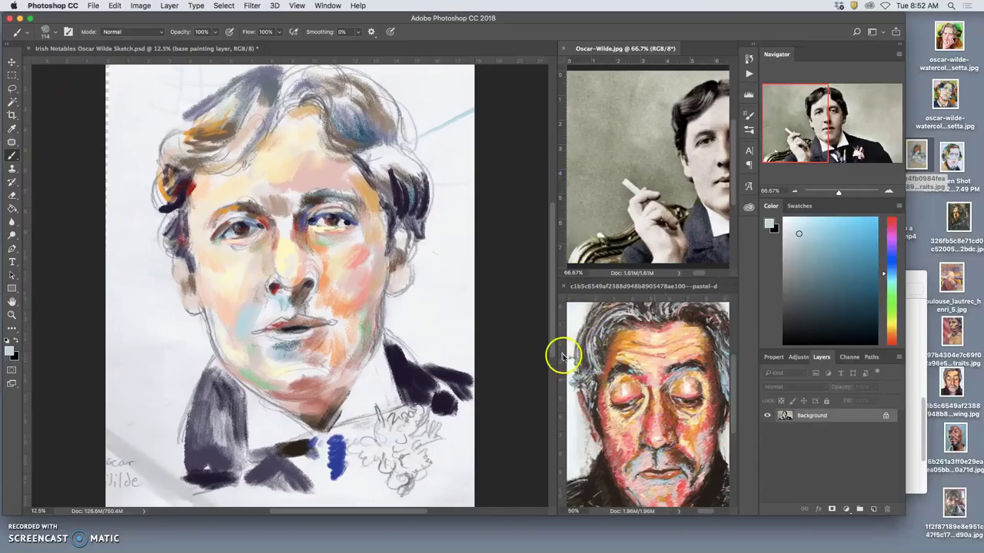
click(630, 167)
scroll(637, 165, right, 5)
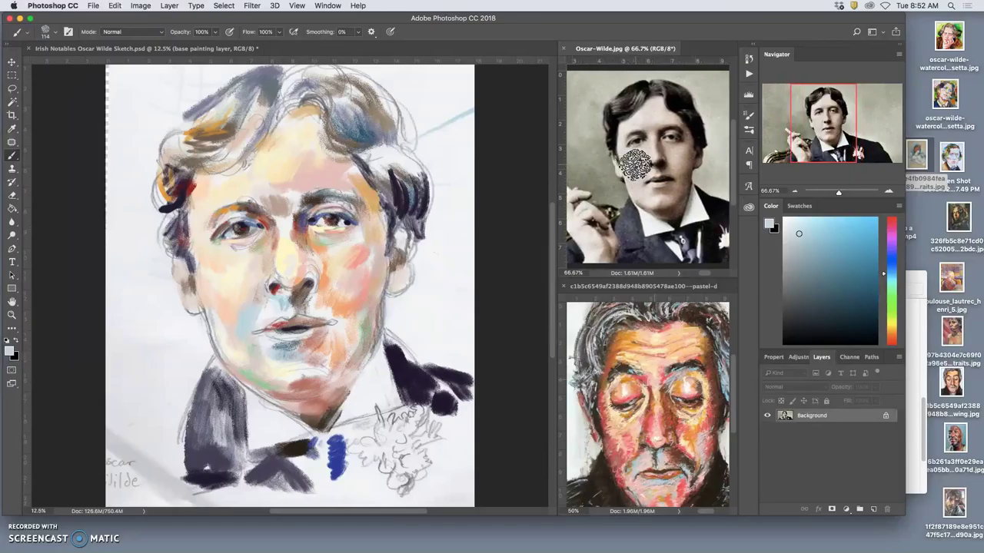
scroll(635, 165, up, 1)
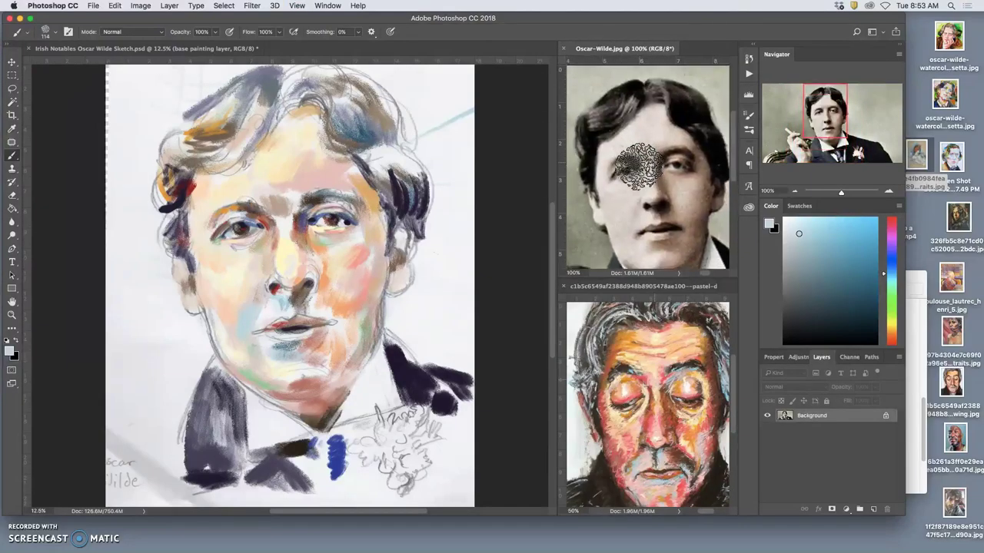
scroll(637, 164, down, 1)
scroll(642, 169, down, 1)
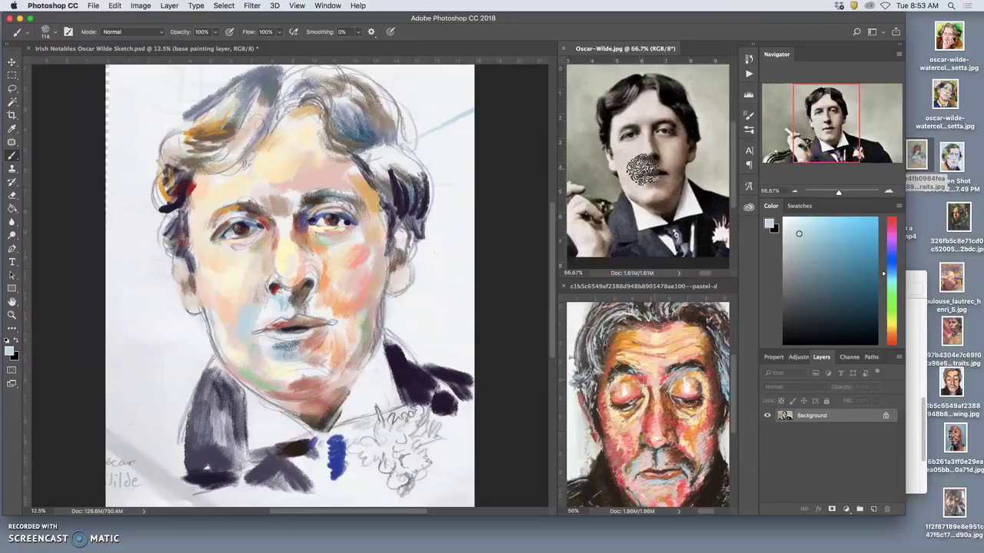
drag(917, 150, 691, 336)
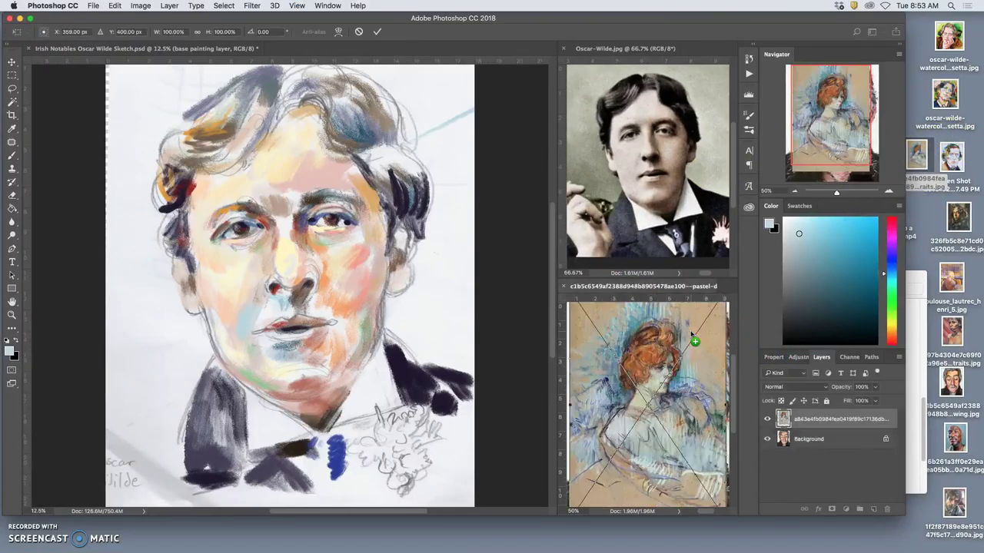
click(691, 371)
key(Escape)
Open the Henri de Toulouse-Lautrec pastel portrait from the desktop as a tab alongside the pastel drawing, and display it after comparing both
drag(915, 158, 728, 288)
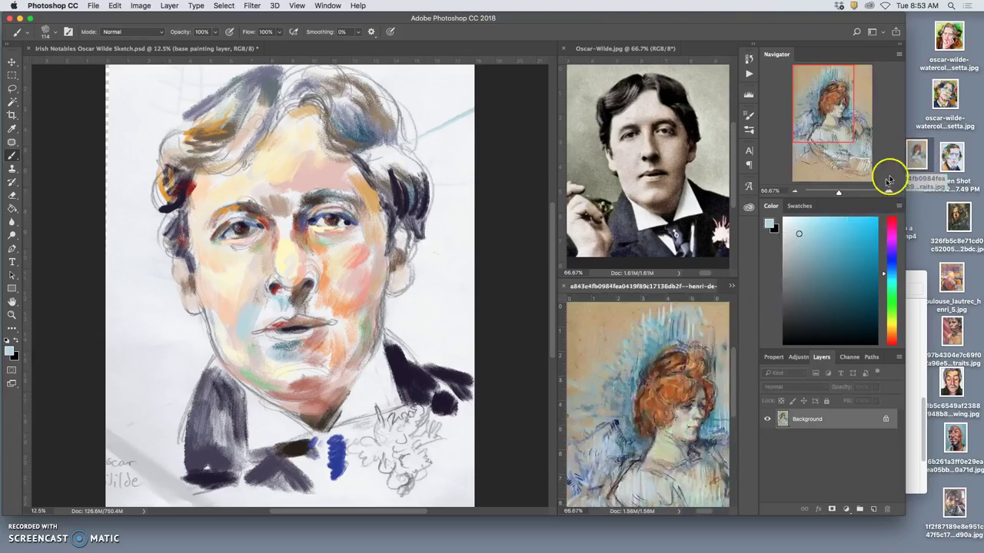
click(731, 288)
click(731, 288)
click(731, 287)
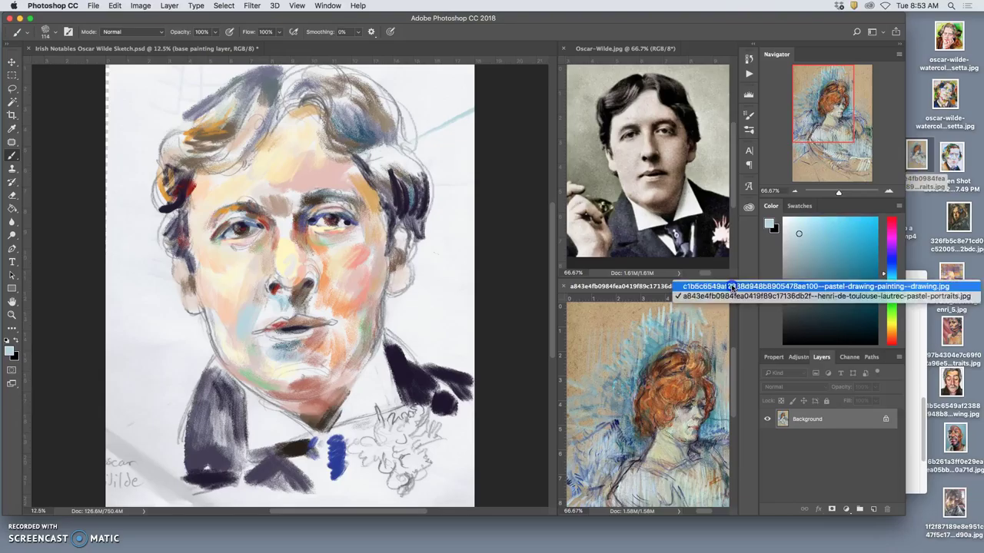
click(731, 286)
click(734, 285)
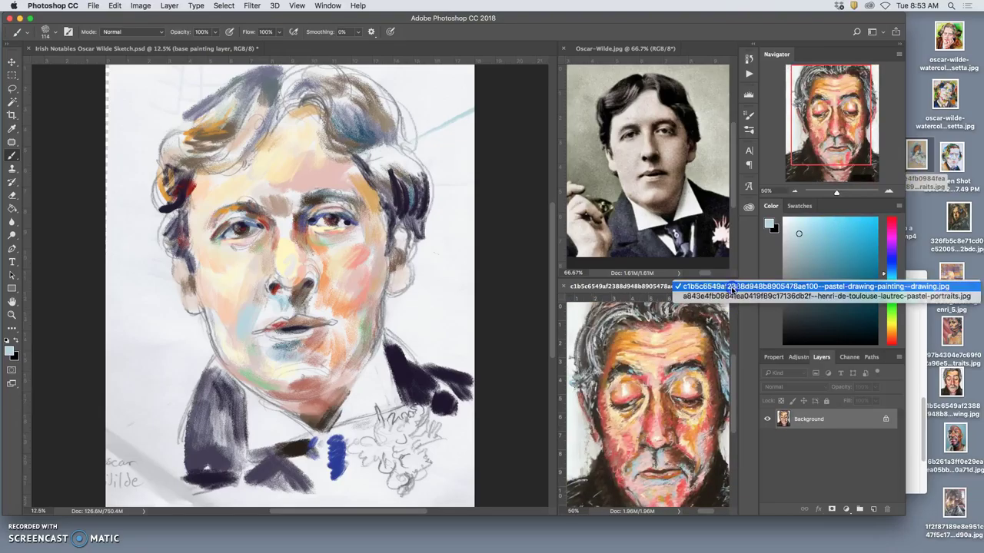
click(731, 296)
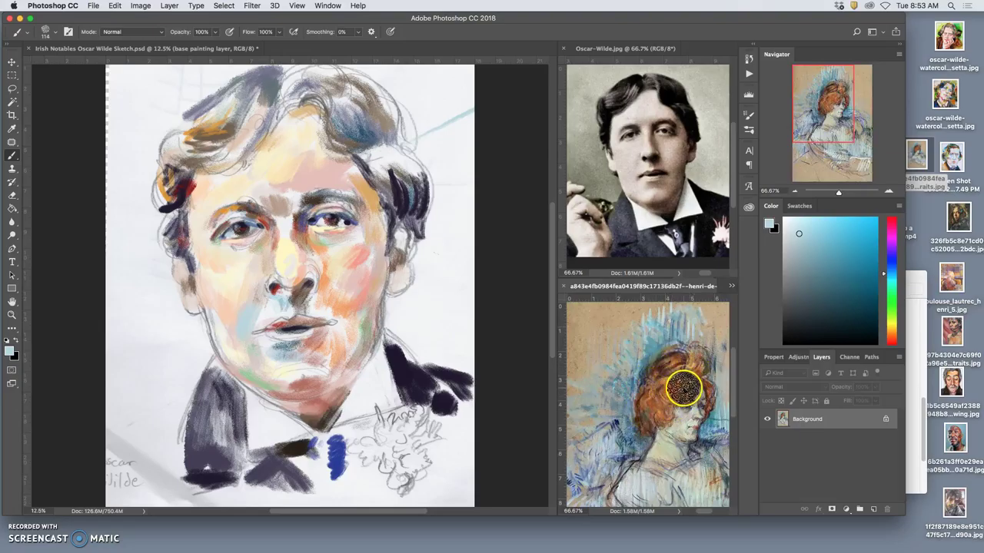
Frame the woman's head in the Toulouse-Lautrec reference at 100% zoom and slightly enlarge the application window
key(super+plus)
scroll(682, 388, right, 1)
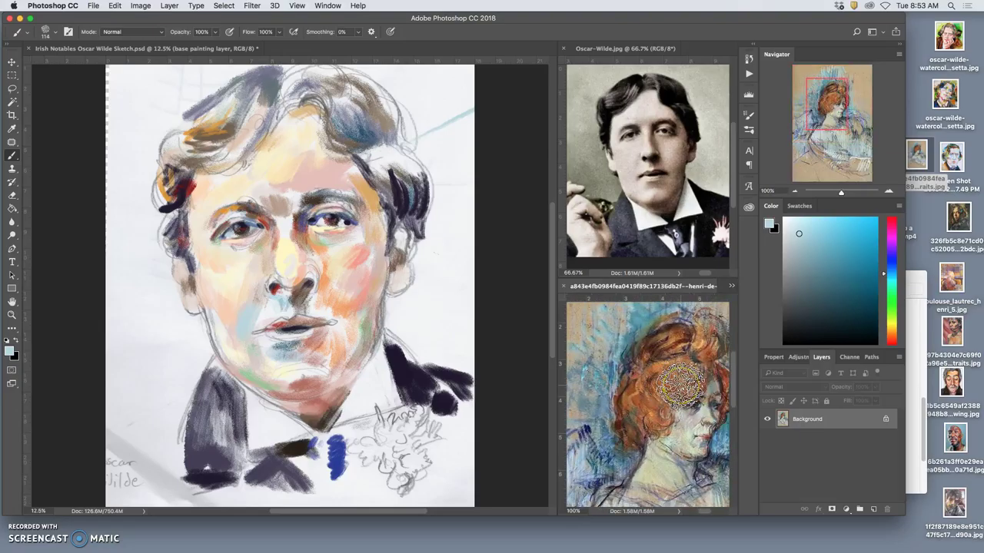
scroll(680, 386, up, 3)
scroll(681, 386, down, 2)
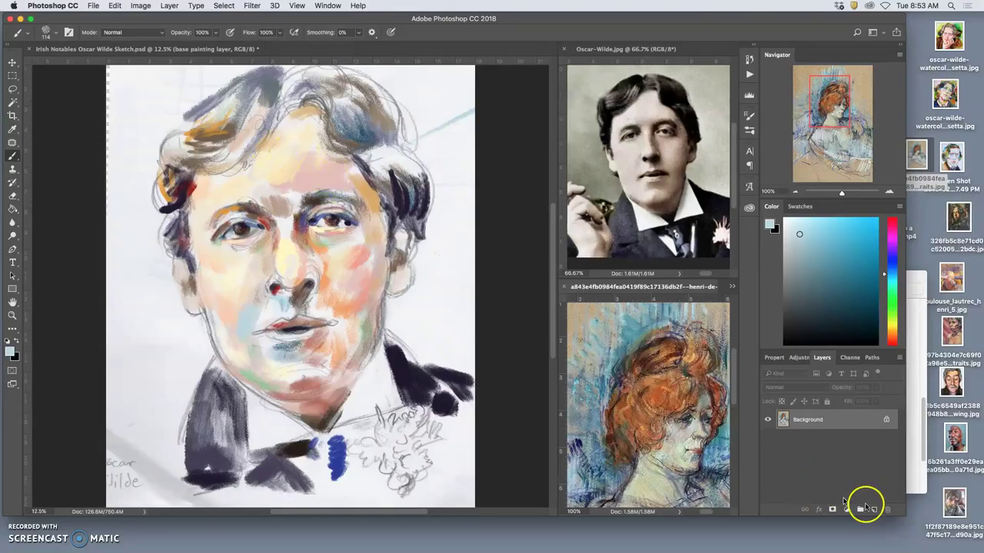
drag(901, 518, 918, 534)
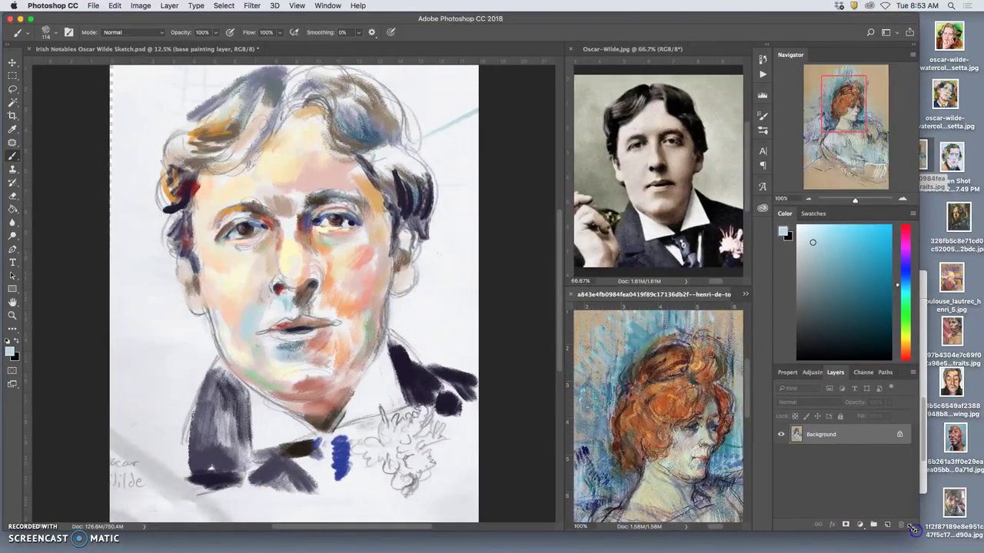
Return to the Oscar Wilde sketch document and check the base painting layer and Layer 1 by toggling their visibility
click(146, 49)
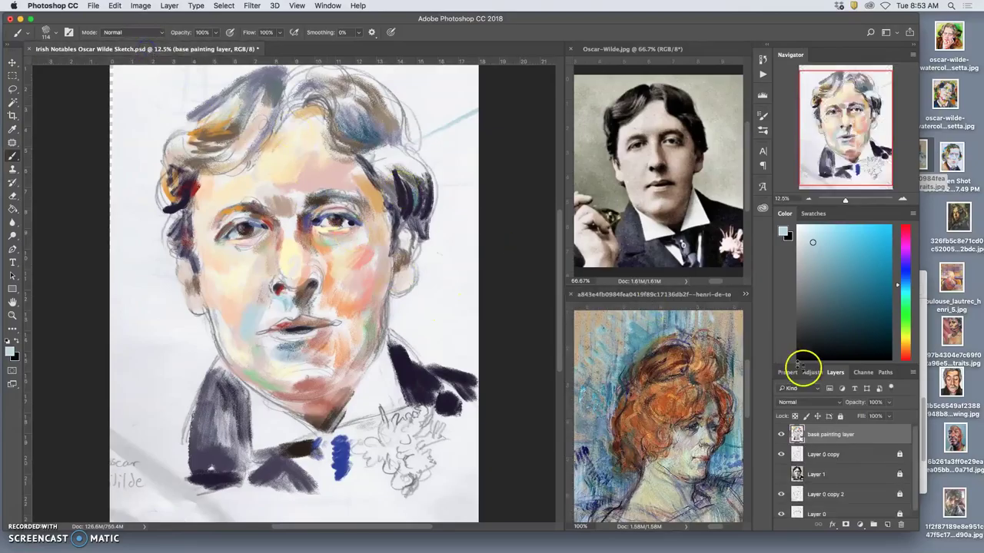
click(780, 434)
click(781, 434)
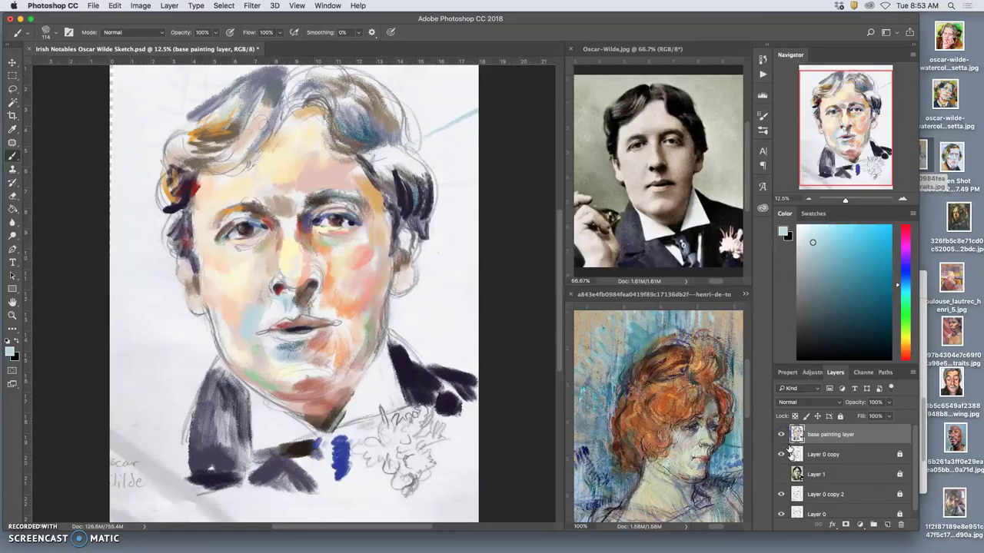
click(781, 475)
click(782, 475)
Unlock Layer 0 copy, Layer 1 and Layer 0 copy 2, and select them together with the base painting layer
click(900, 454)
click(897, 476)
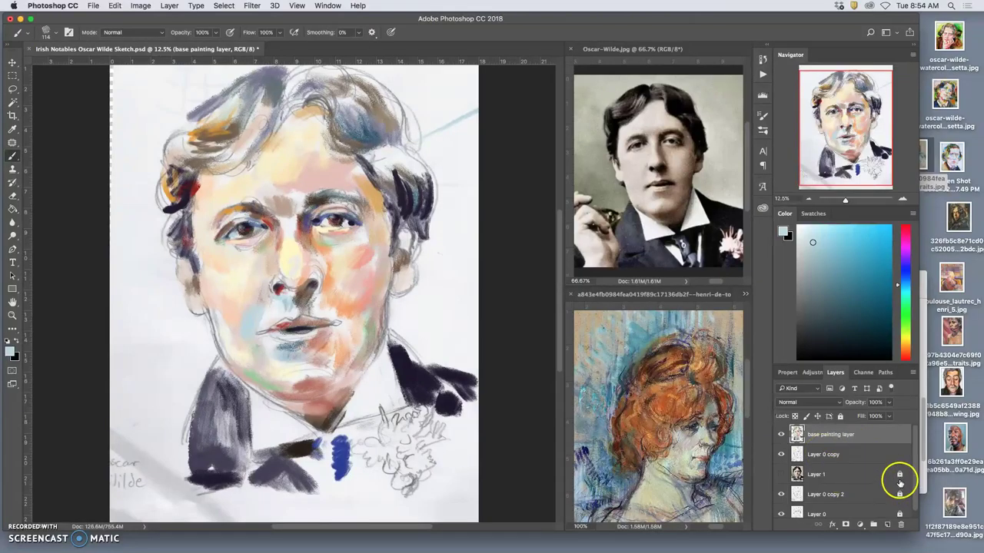
scroll(901, 495, down, 1)
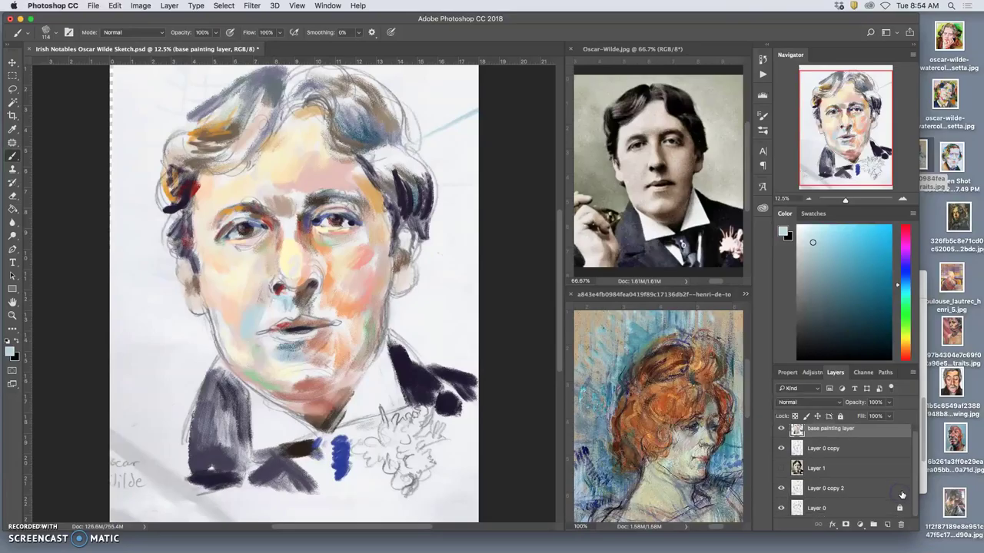
scroll(889, 498, up, 1)
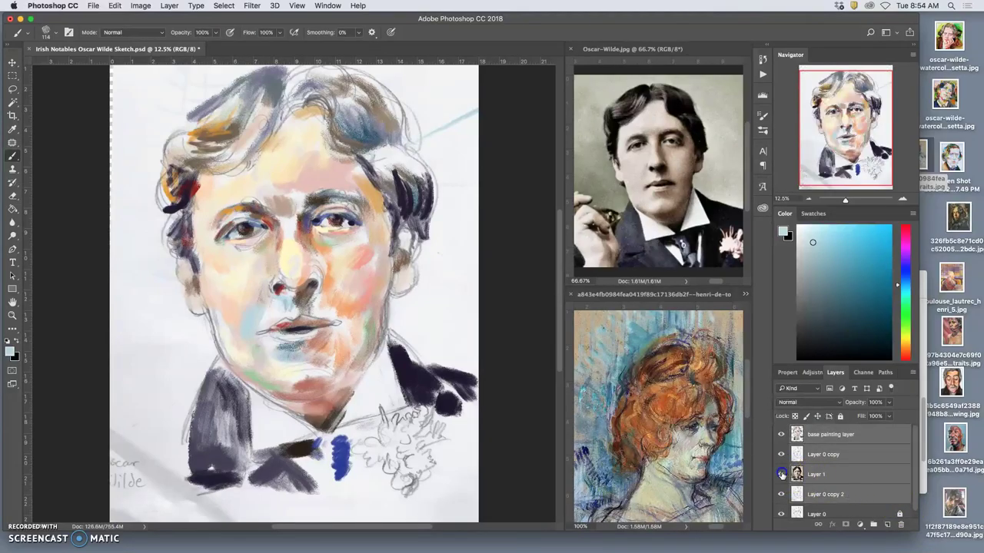
Show Layer 1 and stretch the four selected layers downward to about 103.76% height with Free Transform
click(782, 474)
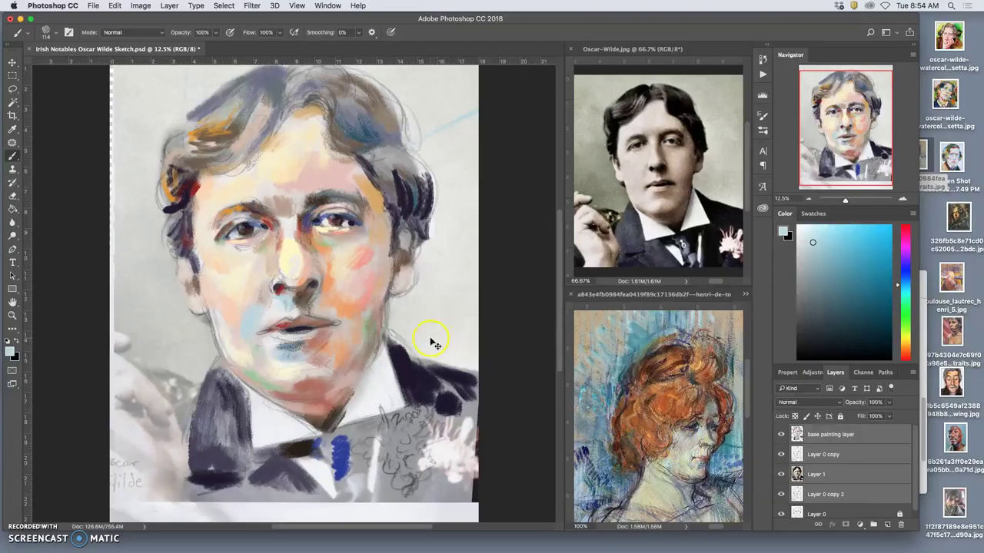
key(super+t)
right_click(382, 332)
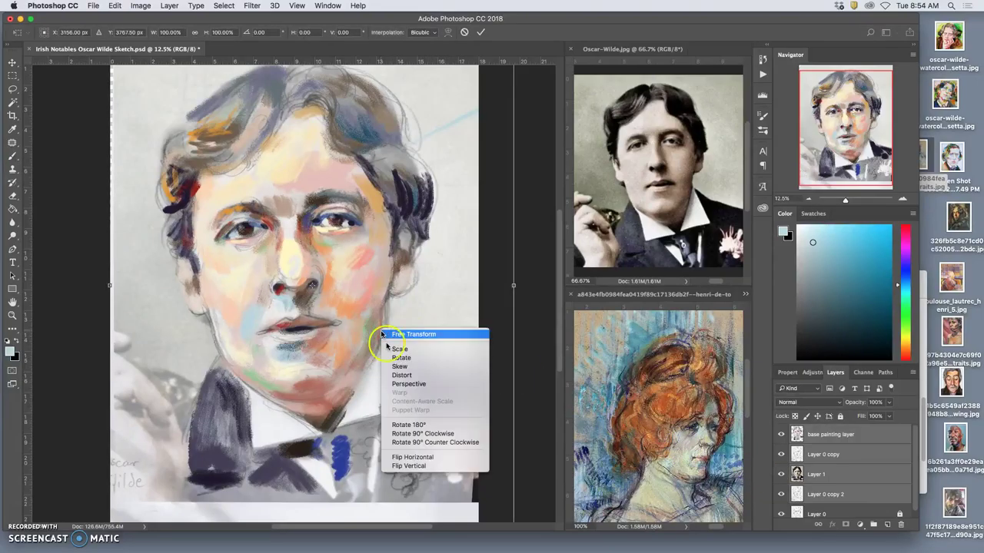
click(398, 350)
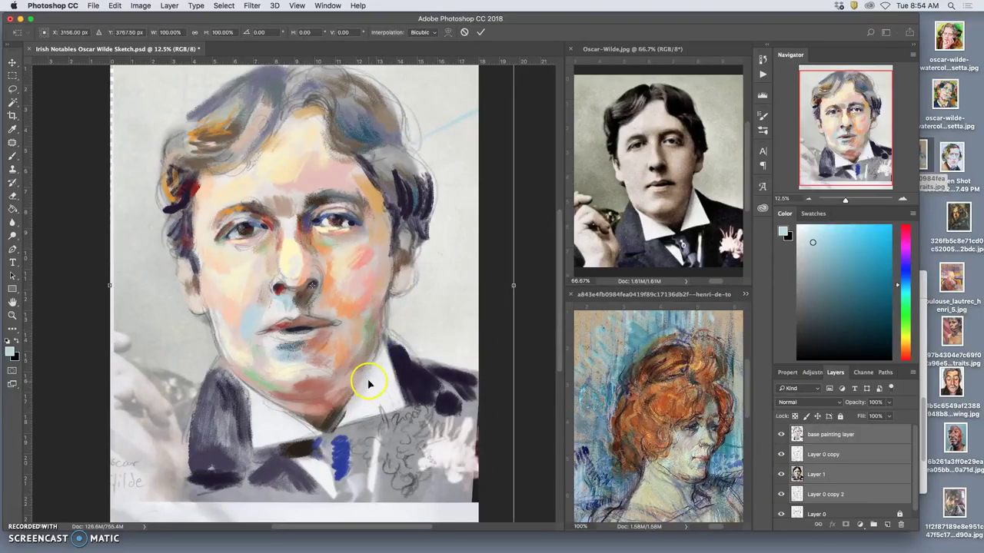
key(super+minus)
drag(305, 458, 305, 469)
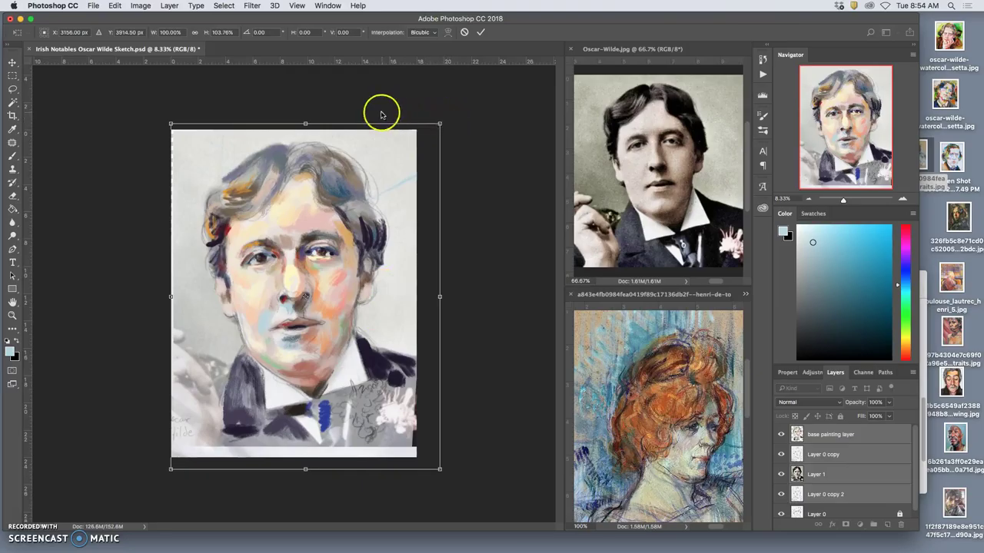
Rotate the selected layers to about -0.89°, shift them slightly up and left, and apply the transform
right_click(261, 170)
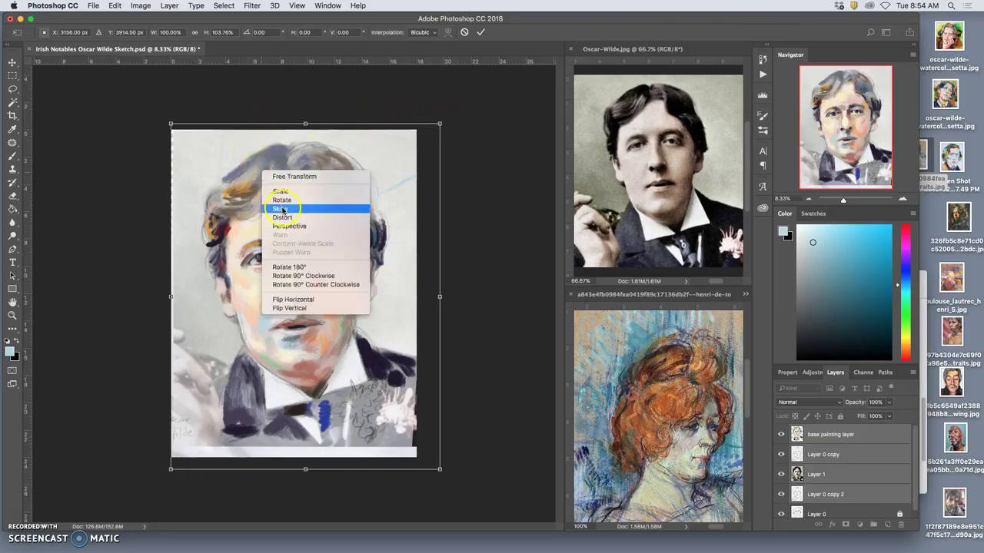
click(282, 200)
drag(450, 113, 448, 111)
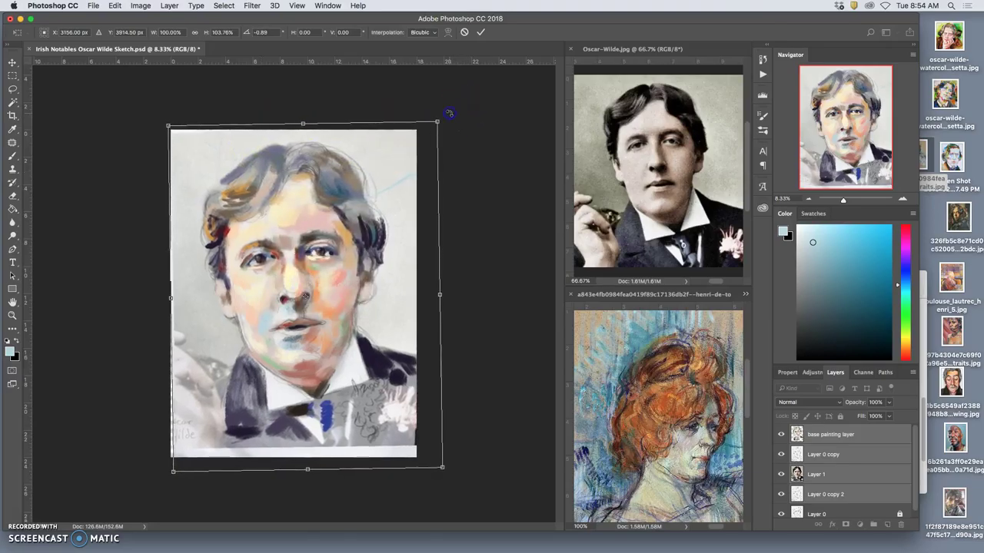
drag(369, 244, 368, 243)
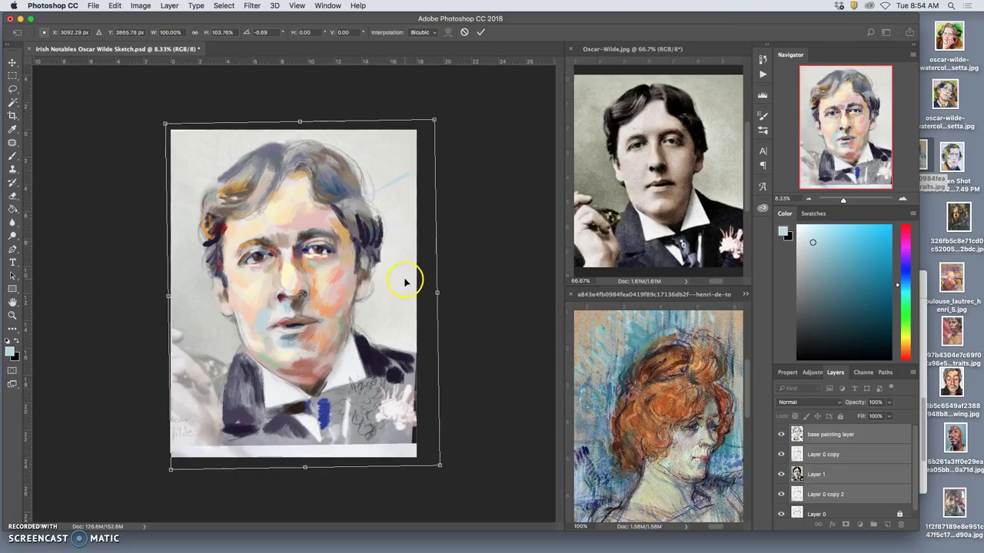
click(369, 395)
key(b)
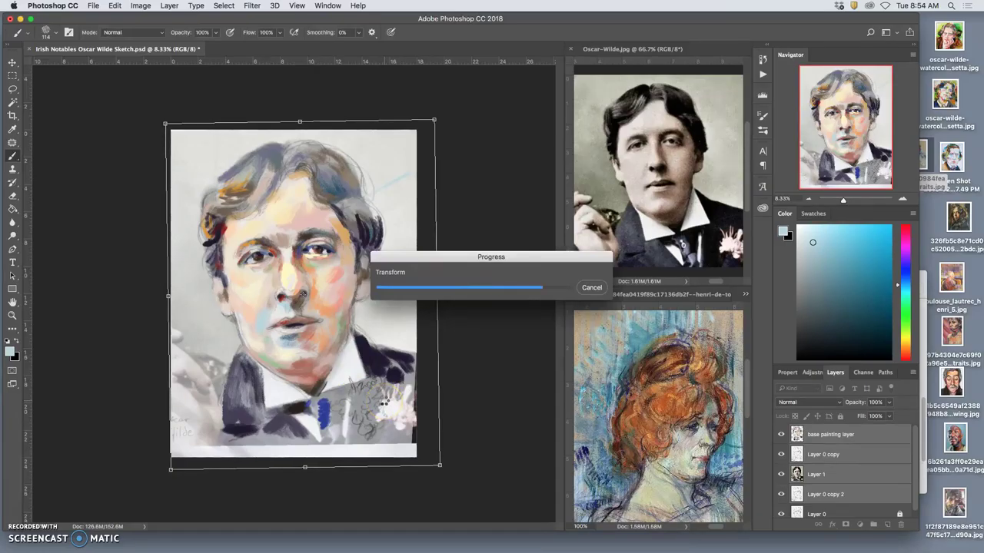
Hide Layer 1, toggling its visibility to compare the painting with the photo underneath
click(780, 476)
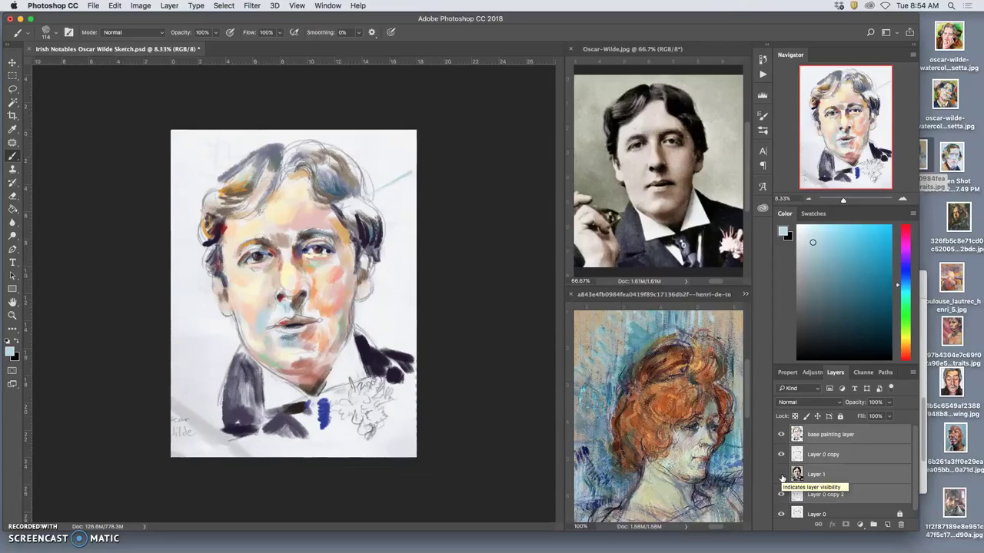
click(781, 477)
click(782, 476)
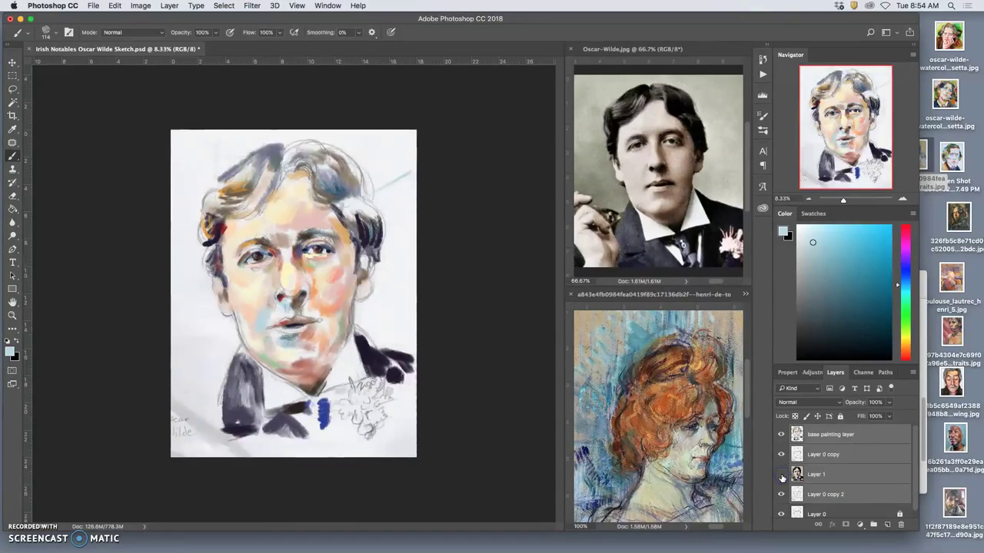
Show Layer 1, lasso the pink lapel flower at the photo's edge, and copy it to a new layer
click(781, 476)
click(839, 478)
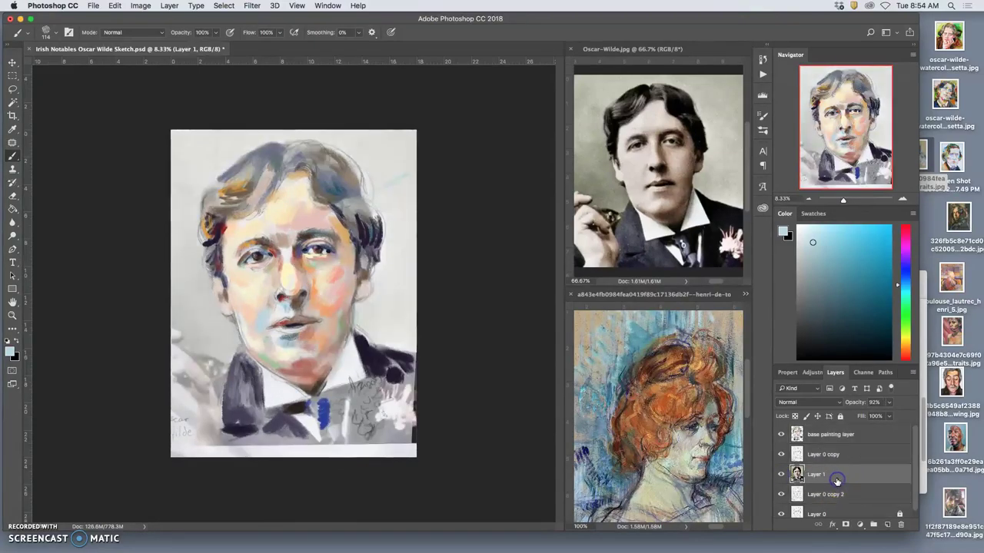
click(14, 90)
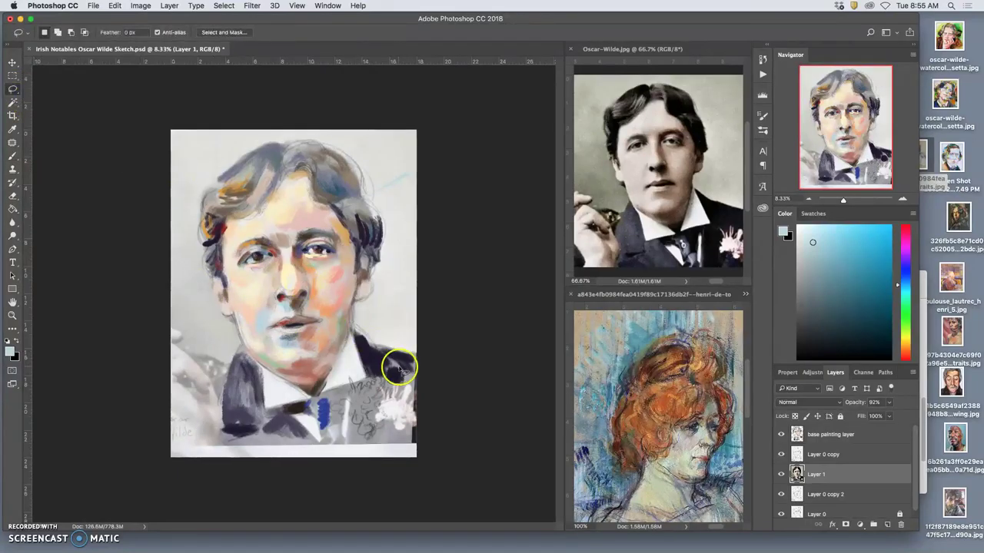
drag(418, 384, 410, 381)
drag(410, 444, 423, 398)
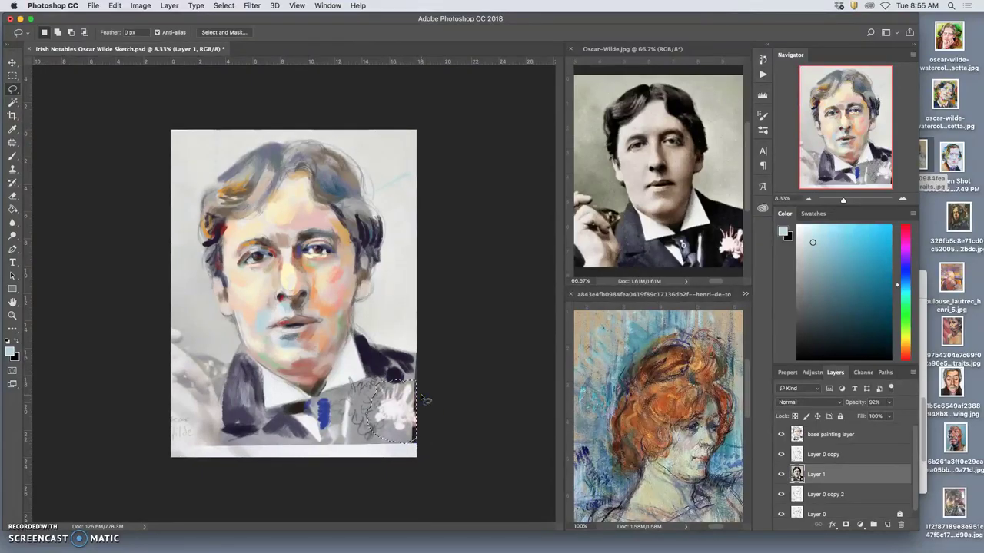
key(super+j)
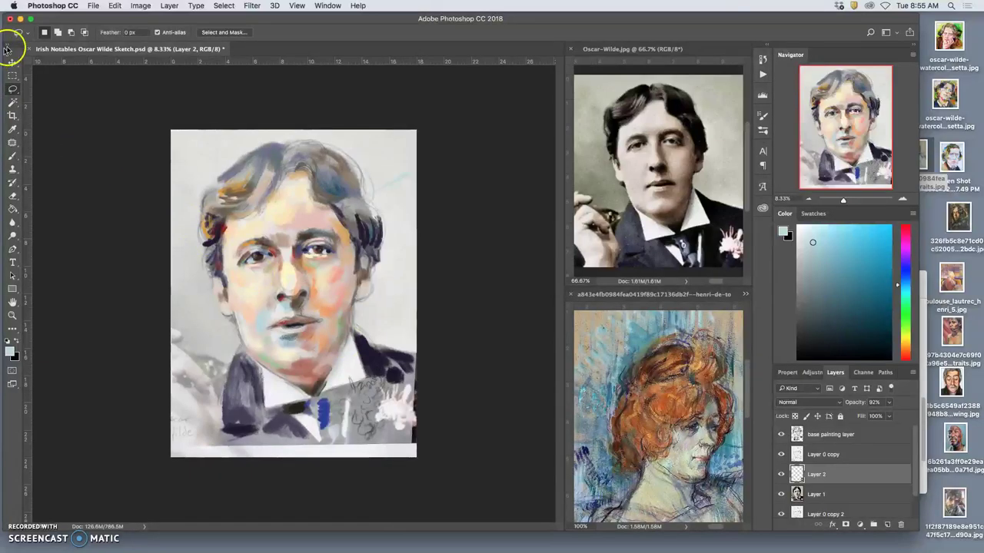
Scale the flower copy to about 113.08%, rotate it about 15.27°, and place it beside the tie over the lapel
click(13, 63)
click(41, 33)
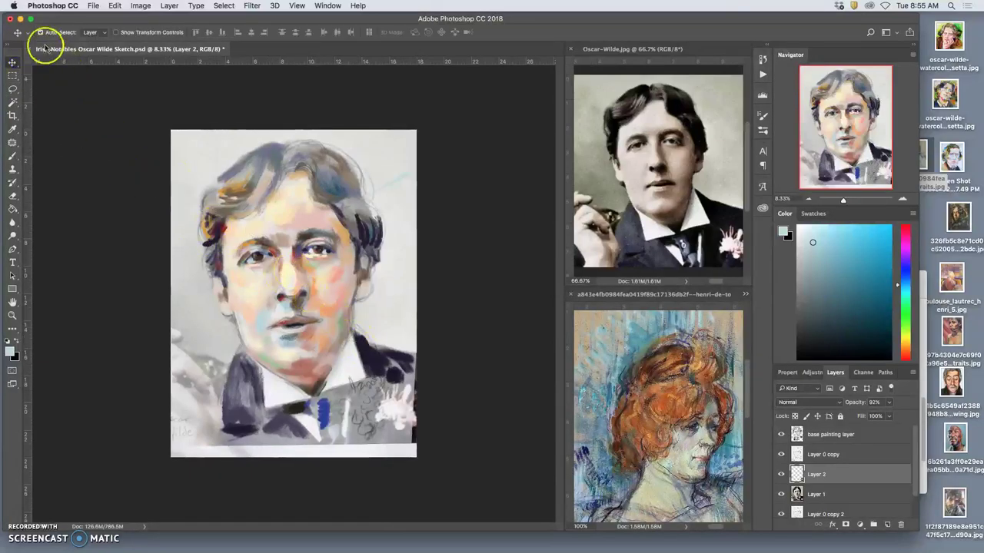
drag(417, 406, 375, 395)
key(super+t)
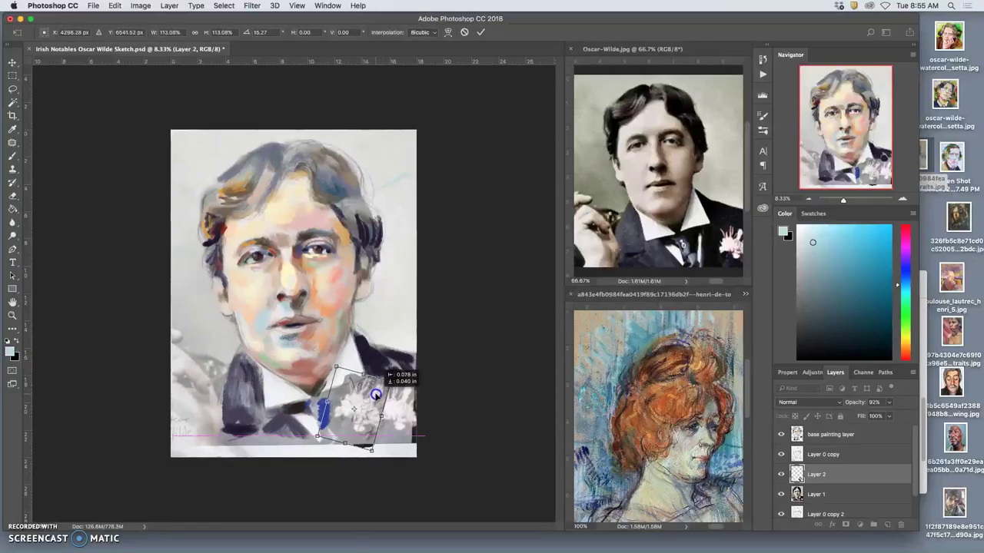
key(Return)
click(399, 397)
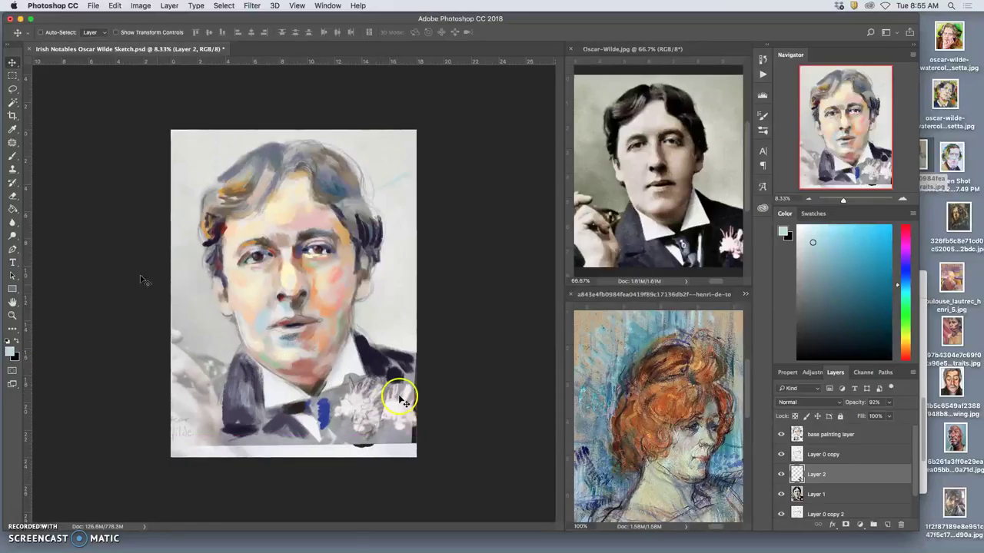
Lasso the upper corner of the flower copy where it overlaps the white collar and delete it
click(13, 103)
click(353, 380)
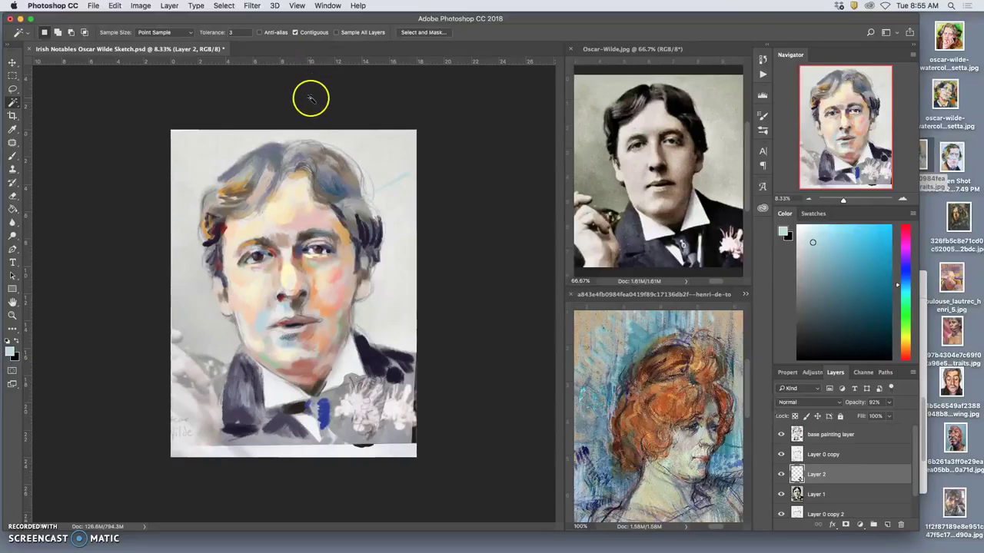
key(super+plus)
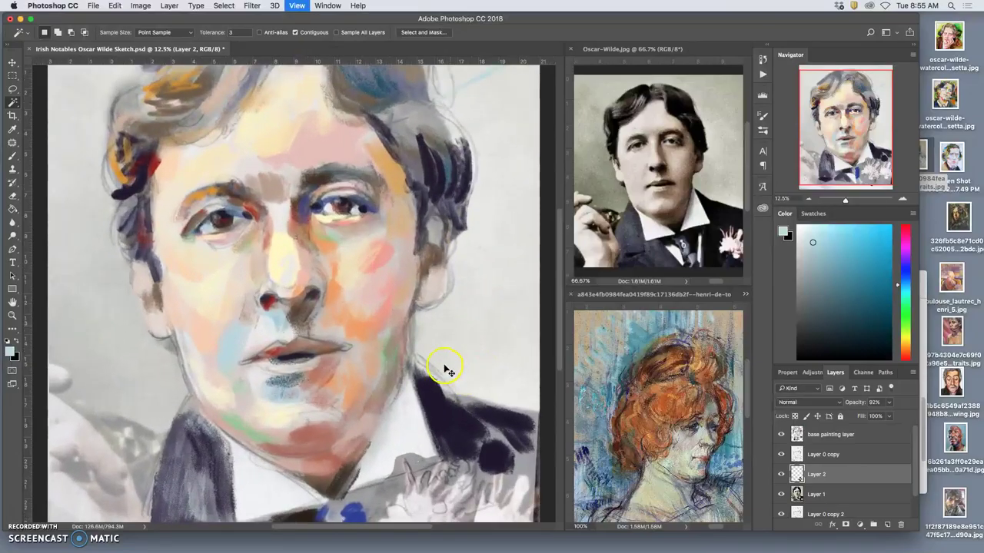
key(super+plus)
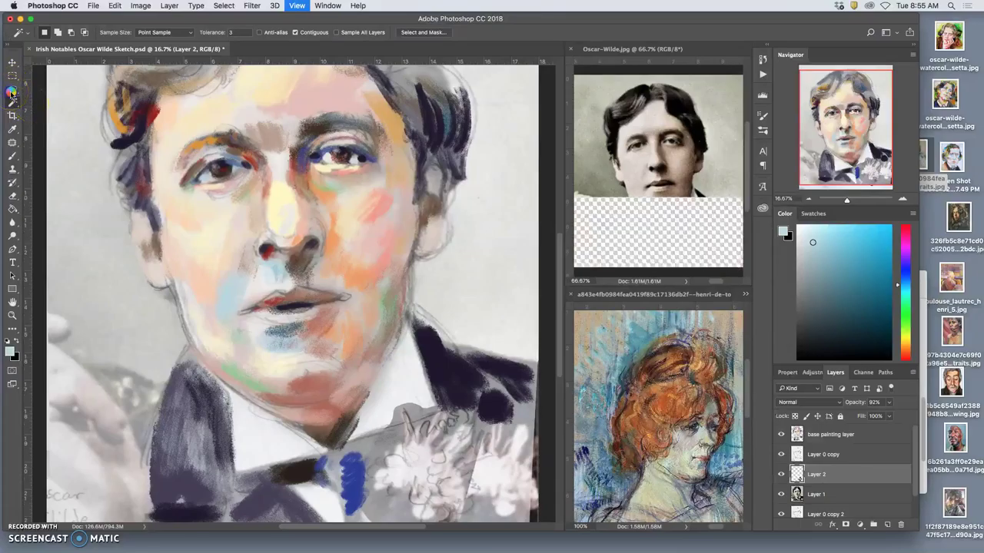
click(12, 91)
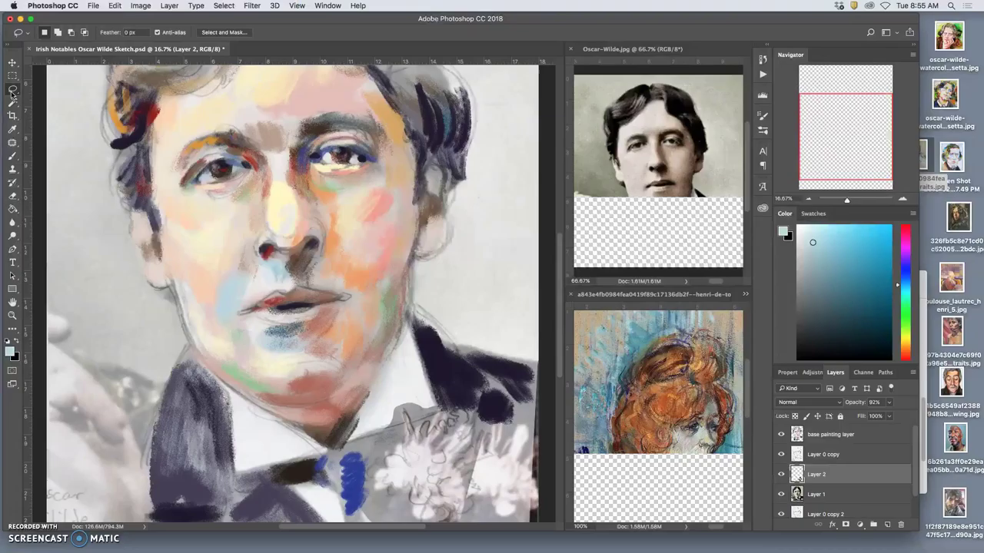
mouse_move(442, 400)
mouse_down()
mouse_move(414, 427)
mouse_move(403, 413)
mouse_move(404, 437)
mouse_move(375, 451)
mouse_move(361, 421)
mouse_move(386, 400)
mouse_move(422, 395)
mouse_up()
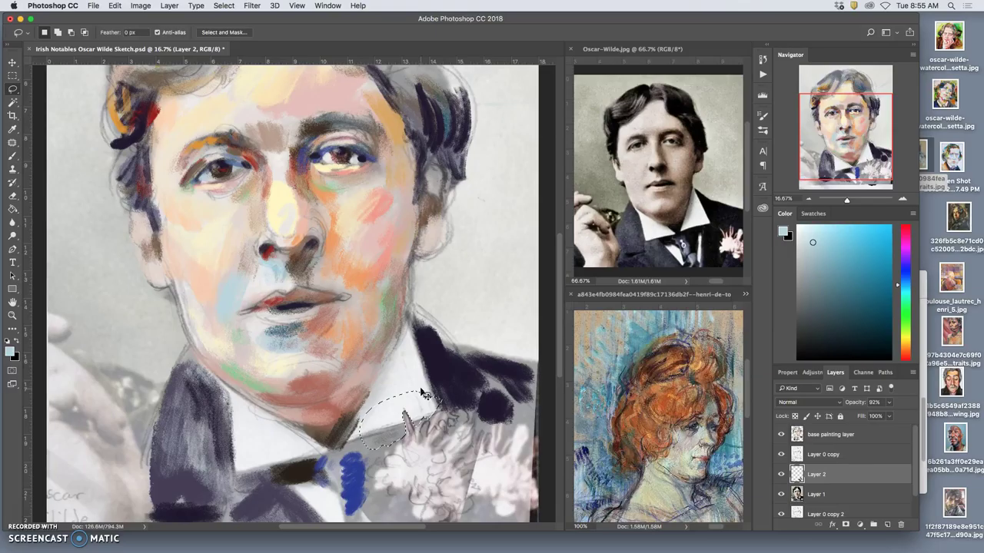
Hide the base painting layer and Layer 0 copy, leaving Layer 2 visible over the photo
key(super+minus)
click(780, 470)
click(781, 454)
click(781, 435)
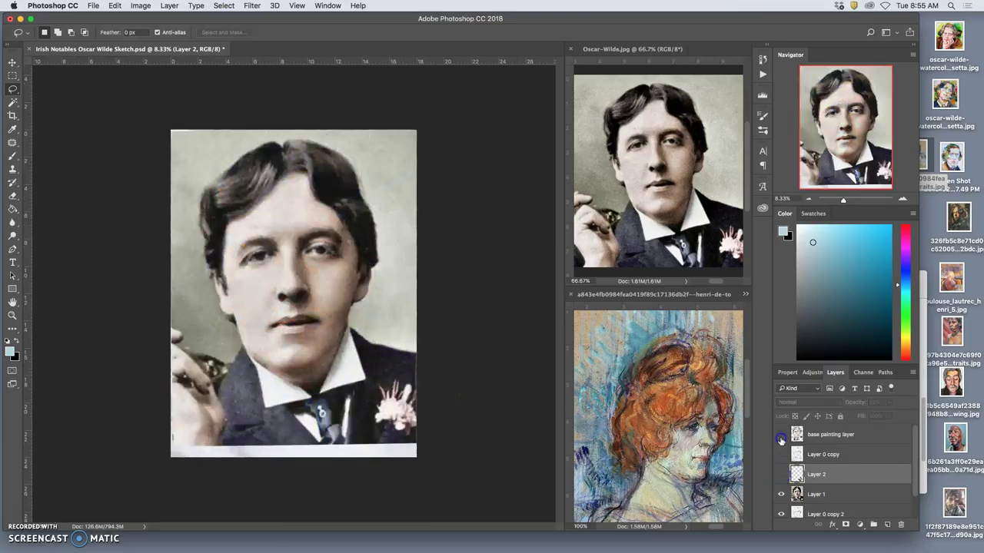
click(781, 435)
click(780, 436)
click(782, 474)
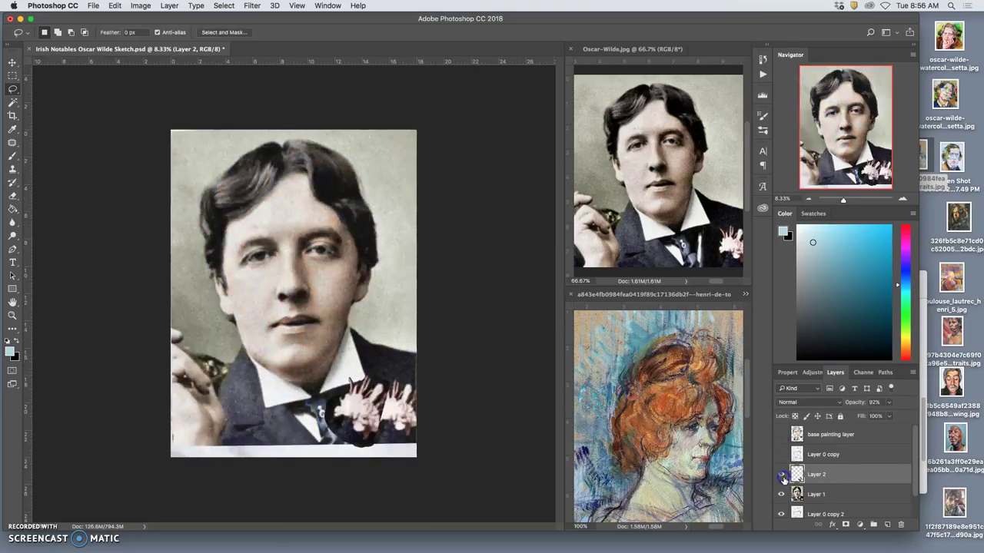
Erase the leftover patch edges around the flower copy over the tie and below the jacket
click(12, 195)
mouse_move(332, 402)
mouse_down()
mouse_move(325, 429)
mouse_move(335, 445)
mouse_move(325, 398)
mouse_move(330, 433)
mouse_up()
click(389, 383)
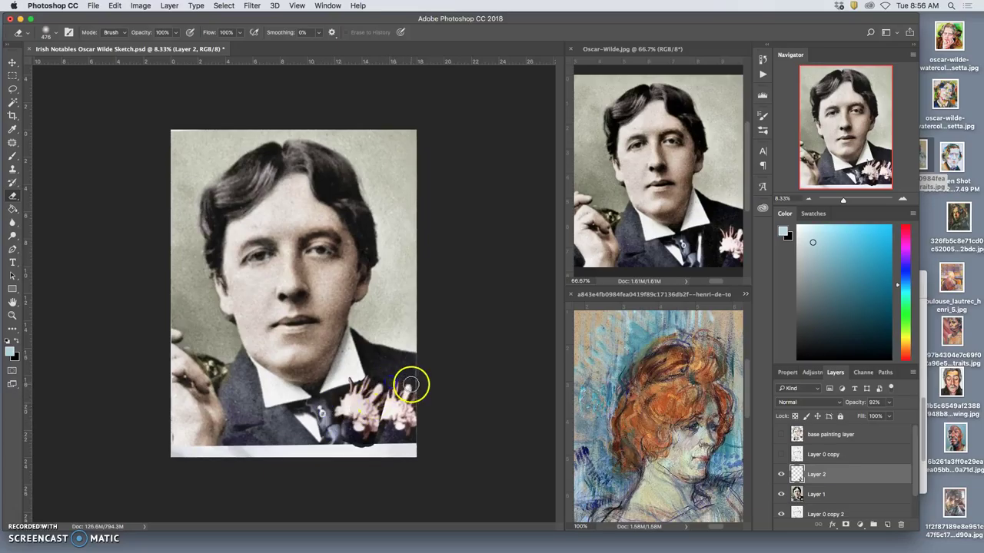
mouse_move(389, 451)
mouse_down()
mouse_move(373, 450)
mouse_move(399, 447)
mouse_up()
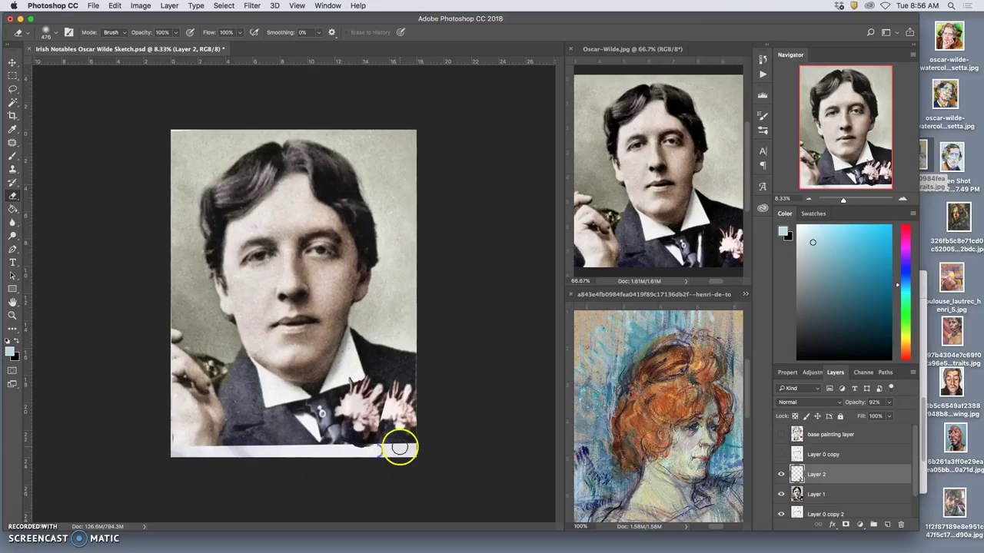
Select Layer 1 and set the Clone Stamp to a 508 px brush at 100% opacity
click(834, 495)
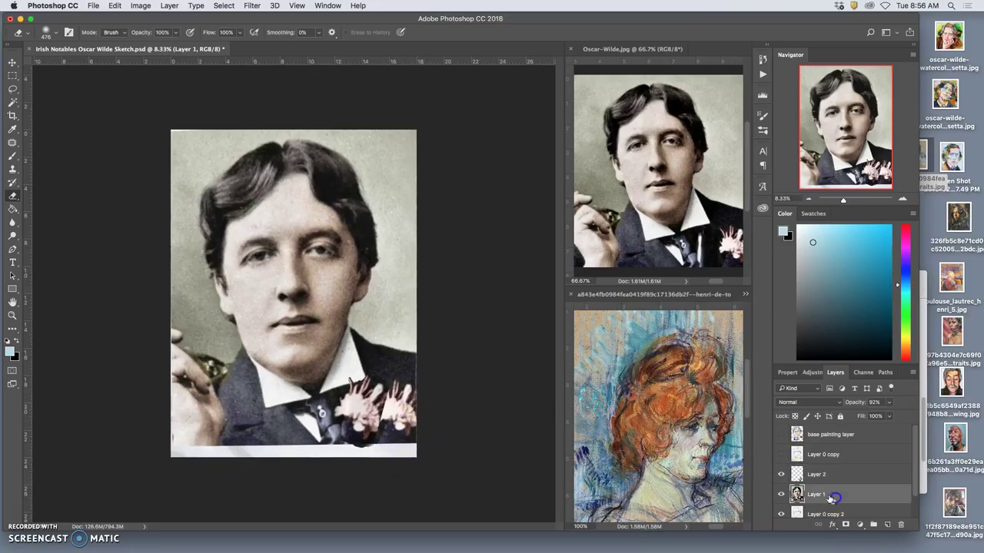
click(12, 169)
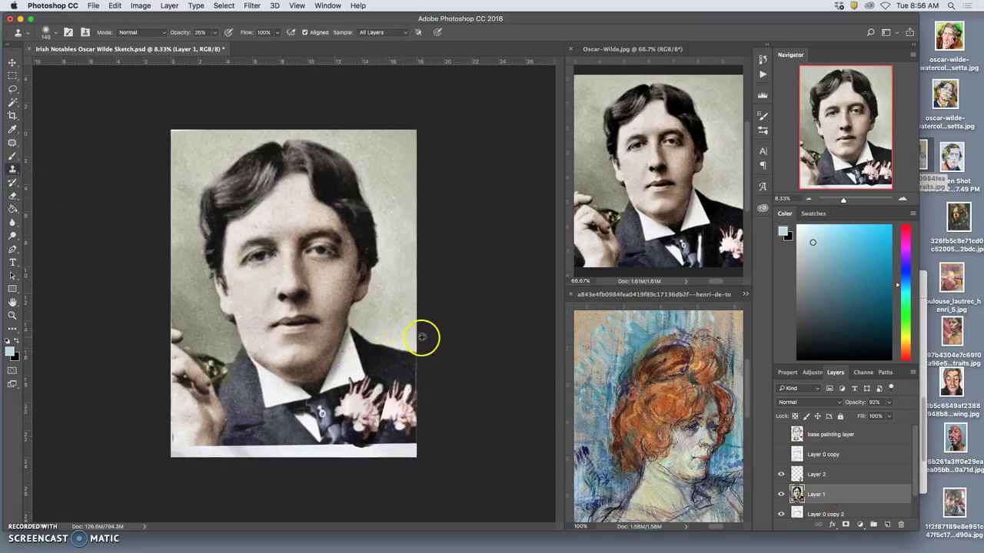
click(48, 32)
drag(88, 65, 107, 64)
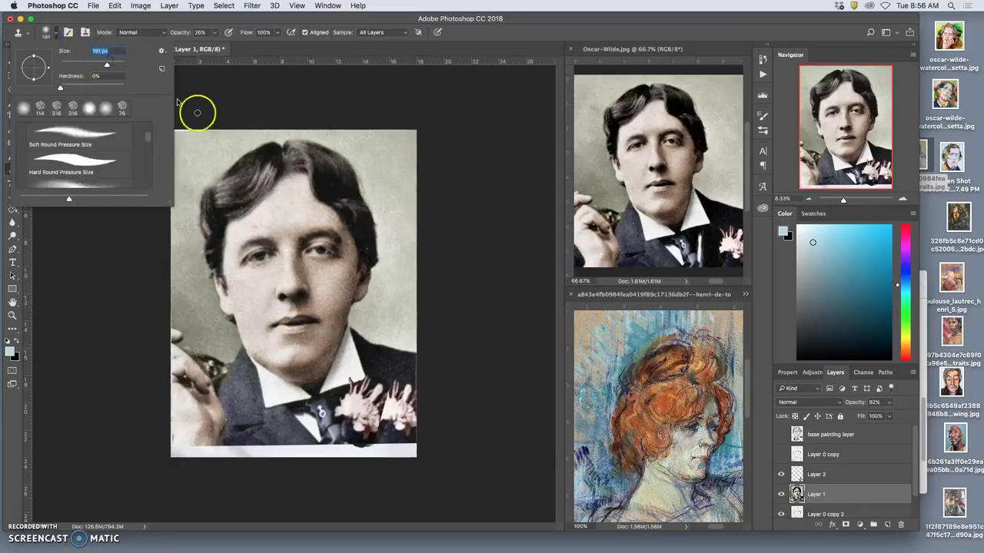
click(215, 32)
drag(217, 48, 262, 47)
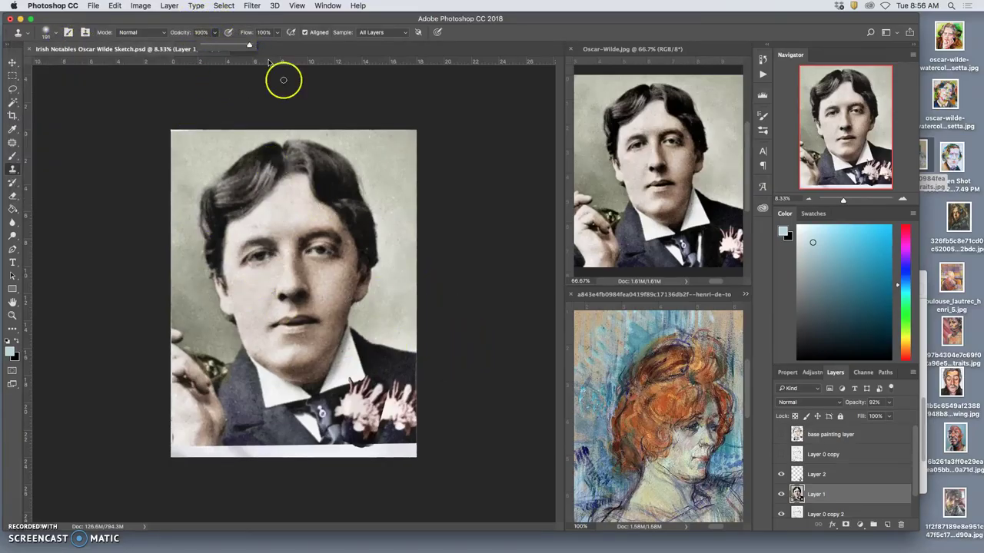
click(48, 33)
drag(107, 65, 118, 65)
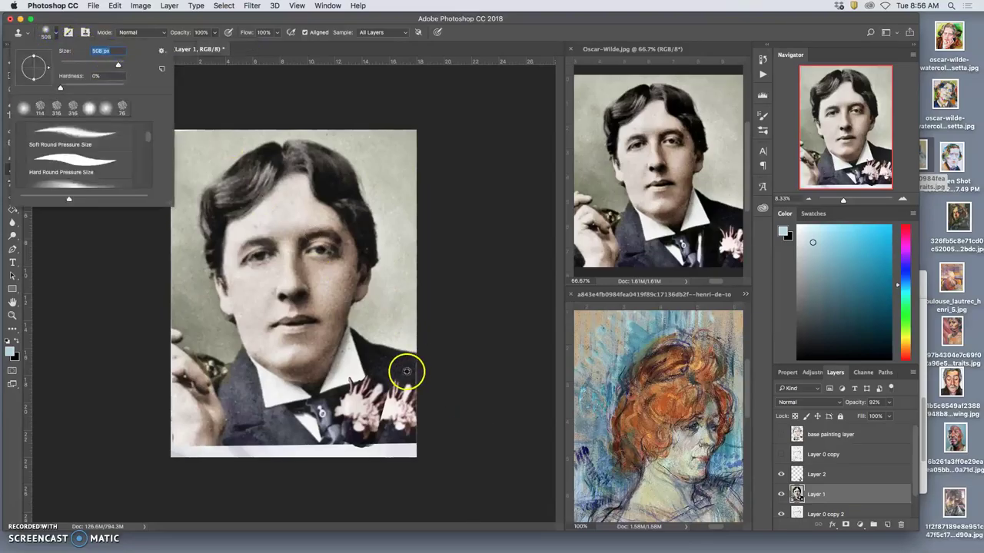
Clone dark jacket fabric over the inner side of the original flower on Layer 1
click(406, 372)
drag(393, 395, 388, 398)
alt+click(410, 422)
click(382, 413)
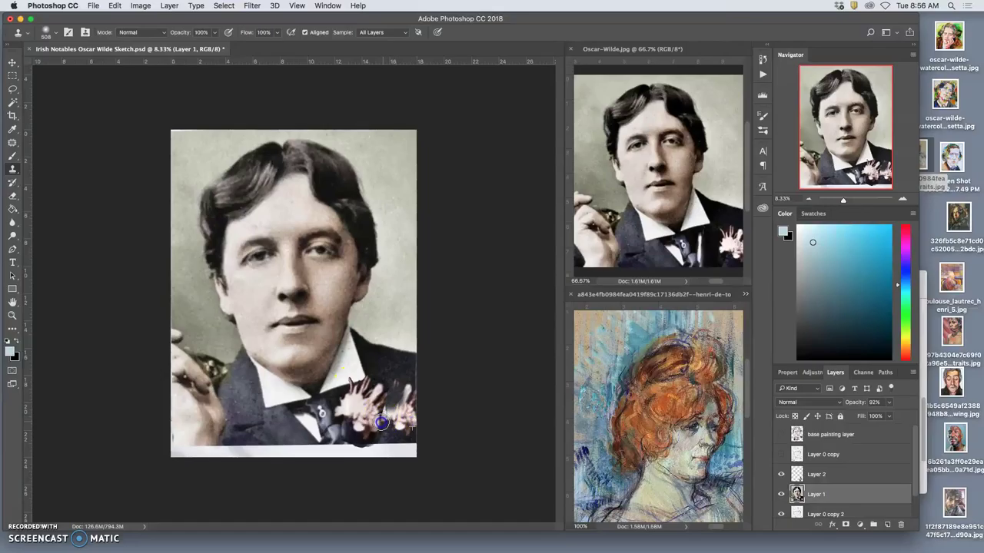
alt+click(406, 416)
click(382, 426)
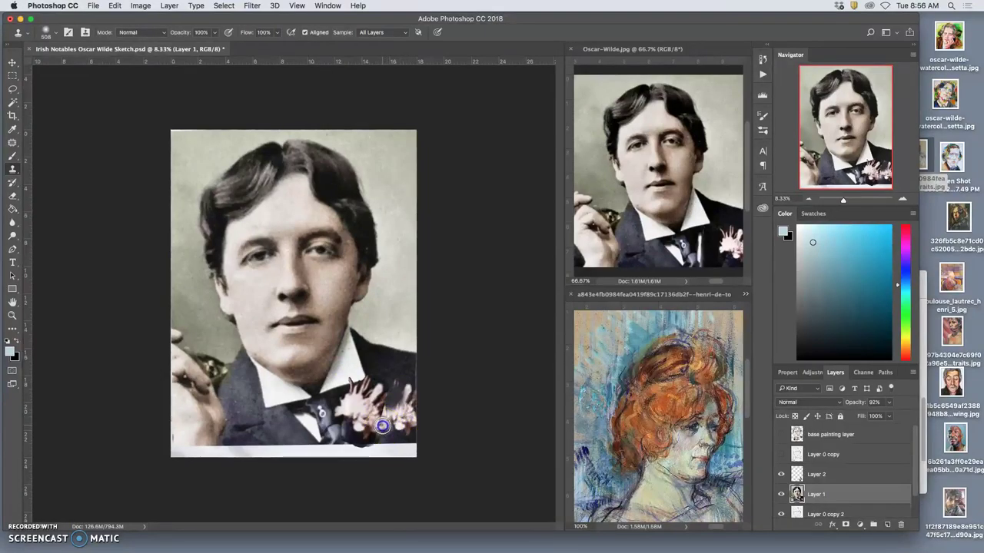
mouse_move(379, 427)
mouse_down()
mouse_move(388, 367)
mouse_move(379, 359)
mouse_move(402, 384)
mouse_move(400, 375)
mouse_move(280, 402)
mouse_move(275, 417)
mouse_move(384, 368)
mouse_up()
Sample the opposite side of the jacket and clone its fabric over the rest of the original flower
alt+click(276, 417)
alt+click(264, 435)
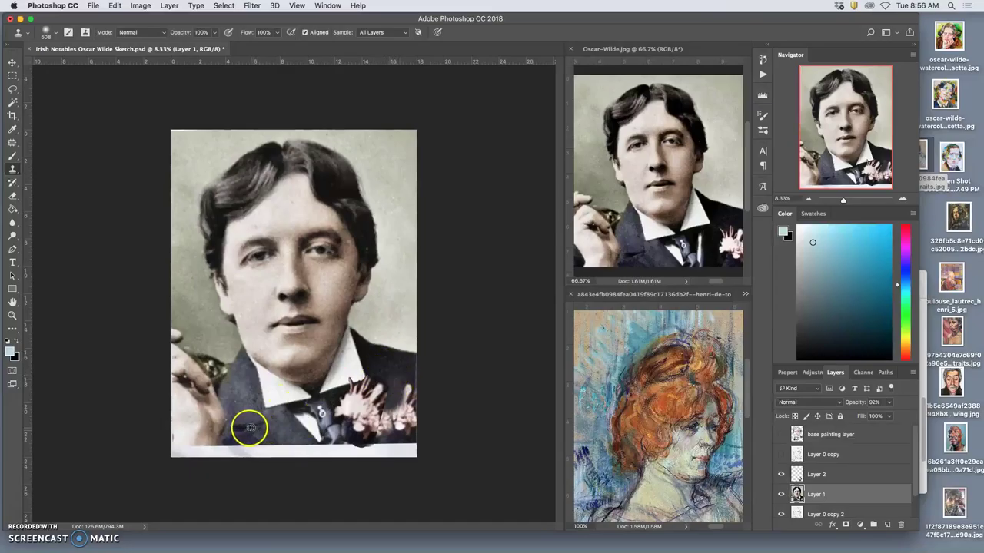
click(390, 411)
mouse_move(390, 411)
mouse_down()
mouse_move(407, 390)
mouse_move(411, 397)
mouse_move(402, 408)
mouse_move(407, 381)
mouse_move(389, 366)
mouse_up()
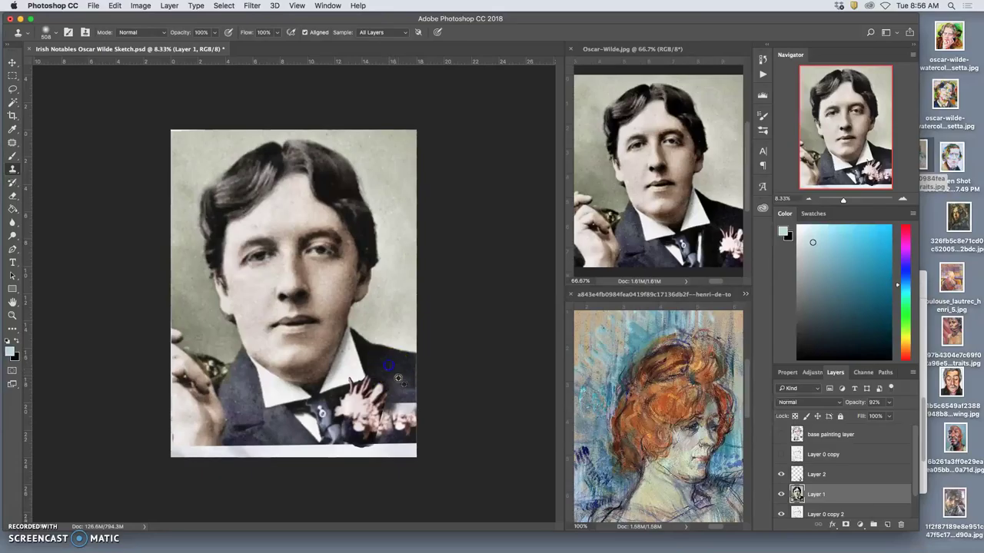
click(396, 414)
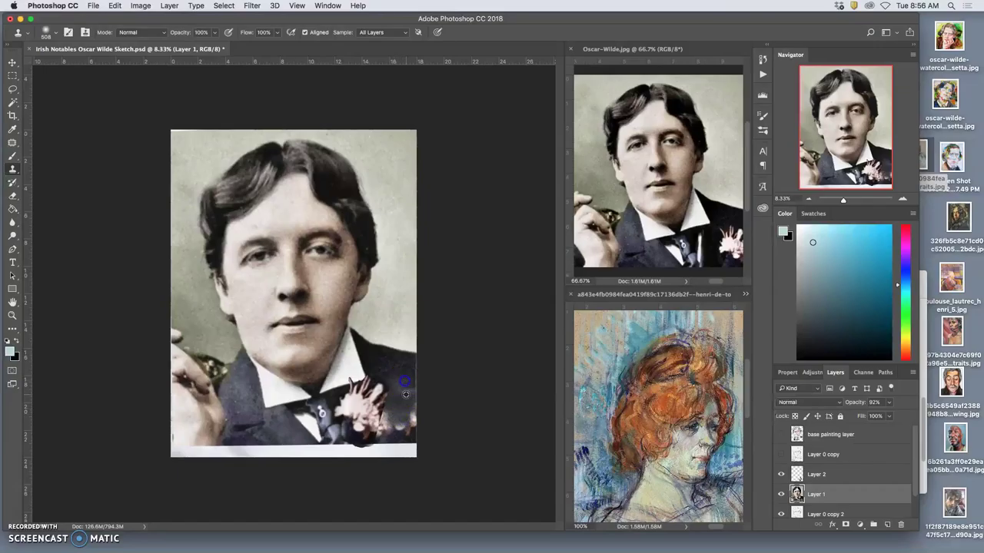
click(400, 392)
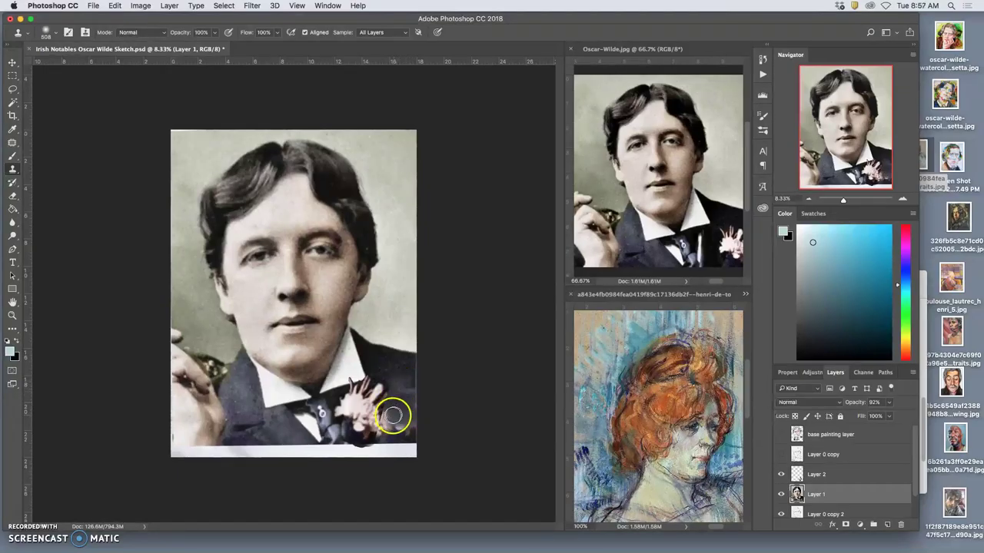
Undo the last clone stroke and cover the remaining flower traces with jacket fabric sampled below the shoulder
key(super+z)
click(393, 416)
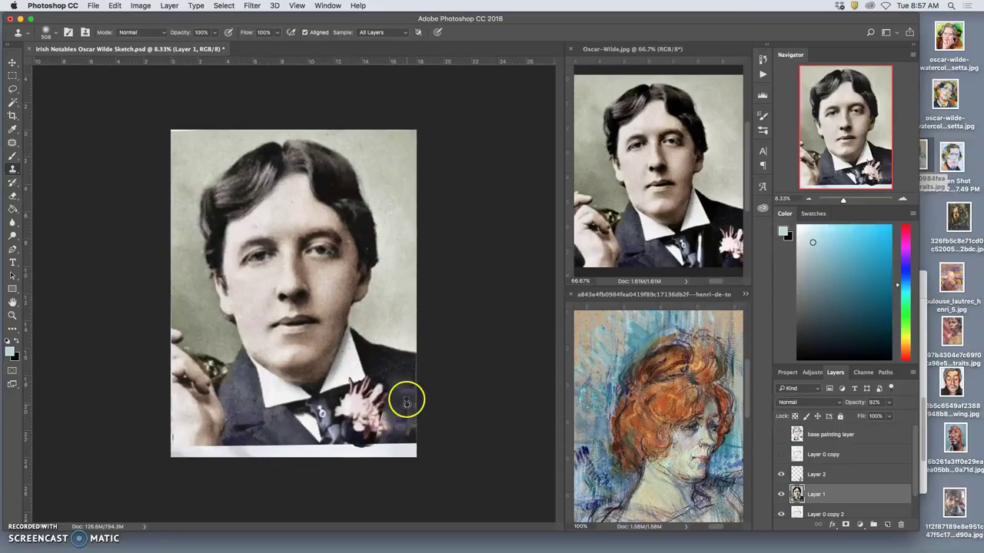
alt+click(384, 366)
click(408, 425)
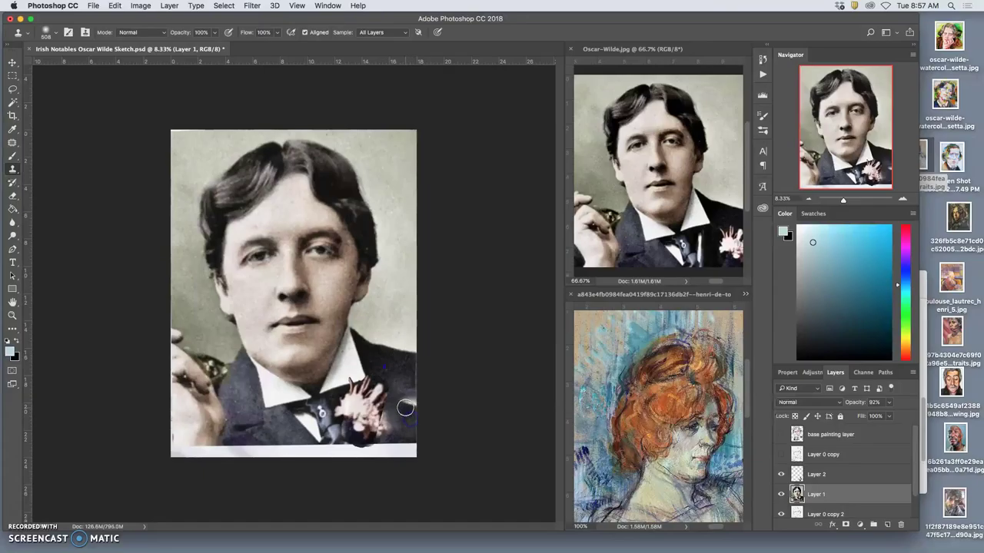
drag(406, 401, 412, 402)
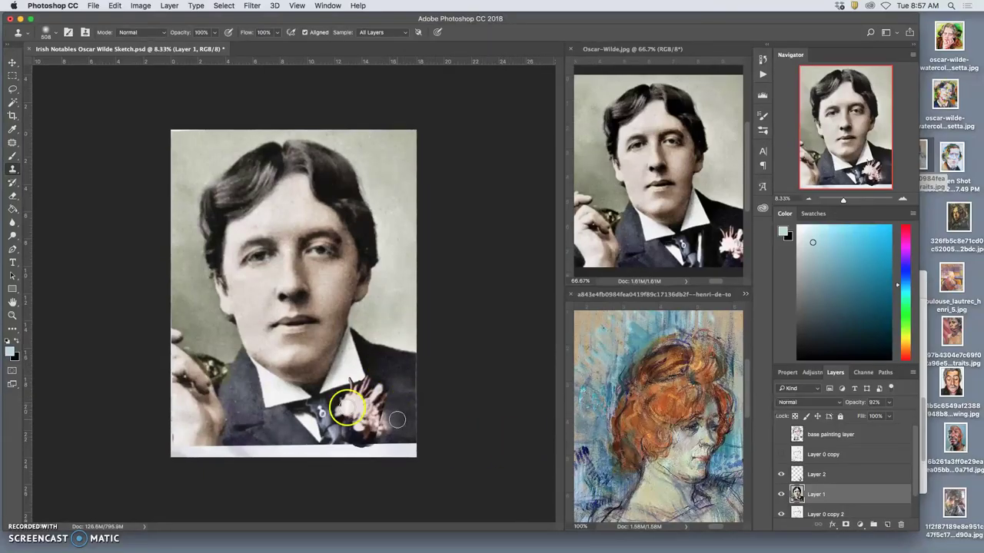
Erase the remaining stray edges beside and beneath the repositioned flower on Layer 2
click(827, 474)
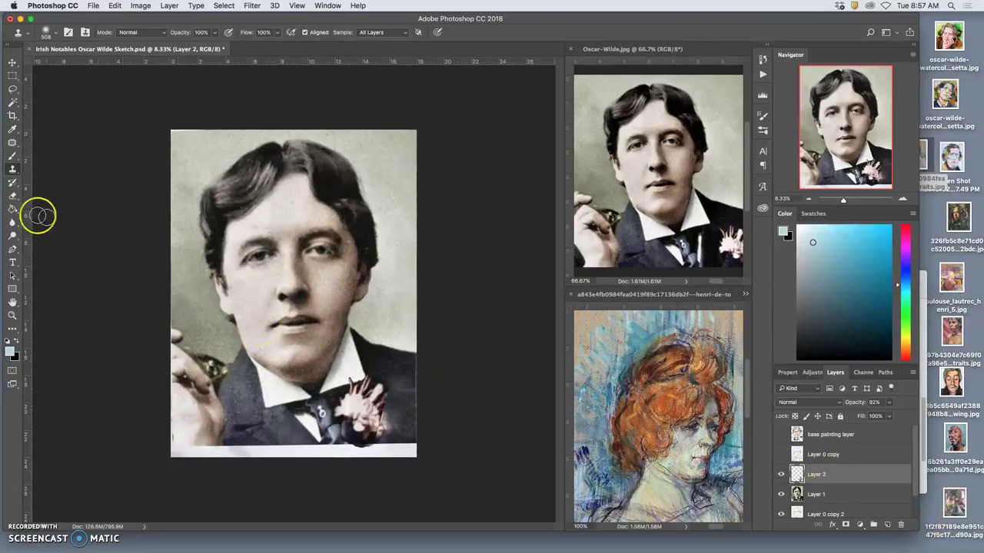
click(12, 195)
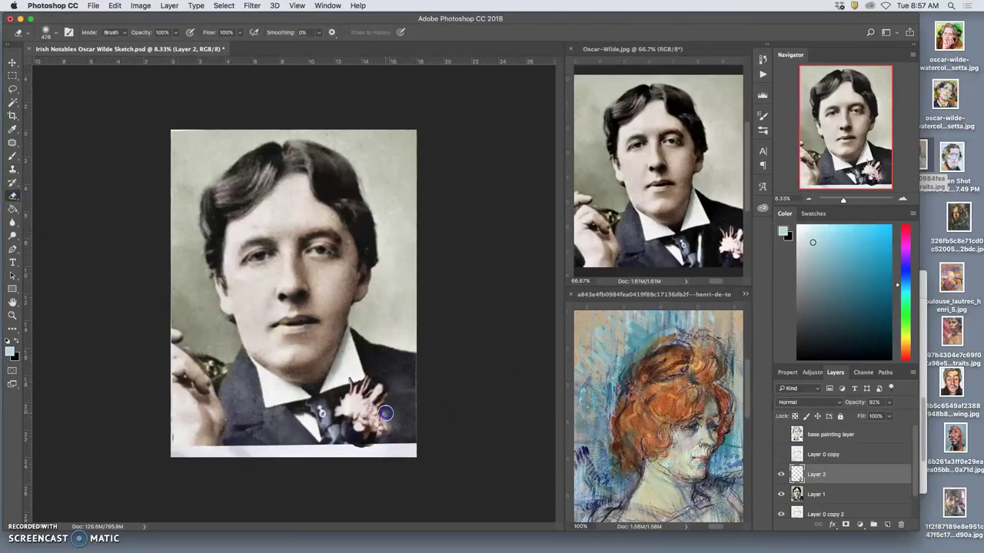
click(395, 389)
click(379, 433)
mouse_move(374, 429)
mouse_down()
mouse_move(409, 443)
mouse_move(344, 453)
mouse_up()
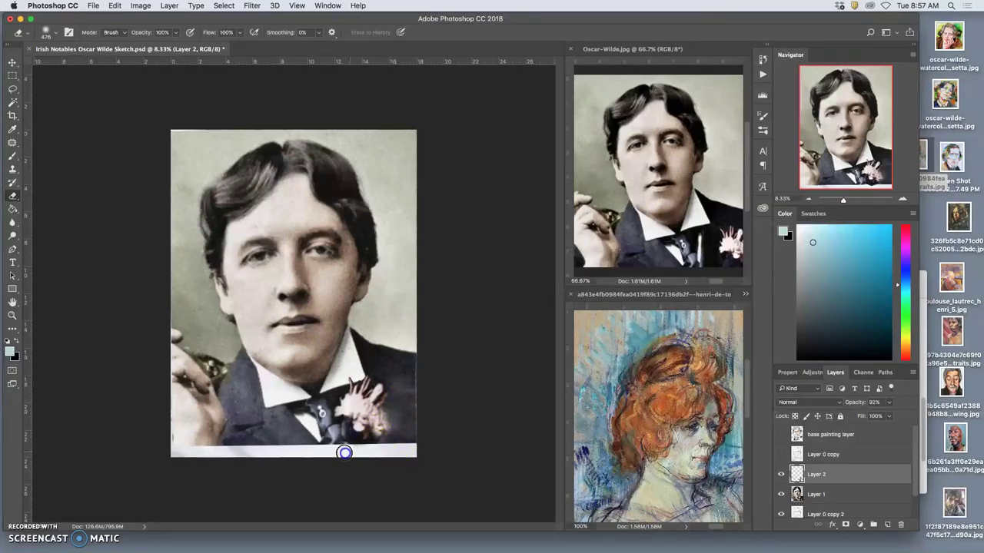
Merge Layer 2 with Layer 1, toggling the merged photo's visibility to check it
shift+click(833, 496)
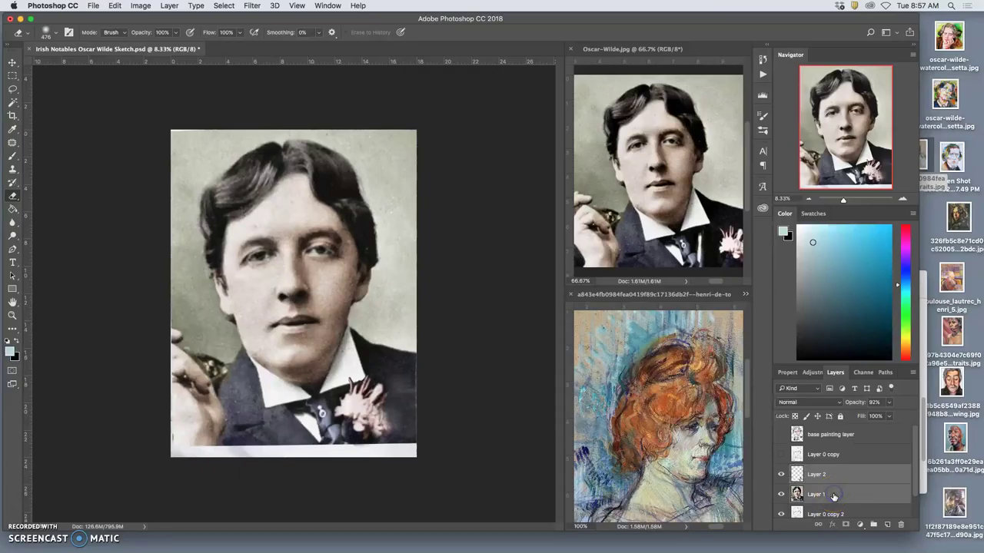
key(ctrl+e)
click(781, 475)
click(781, 475)
click(781, 475)
click(782, 475)
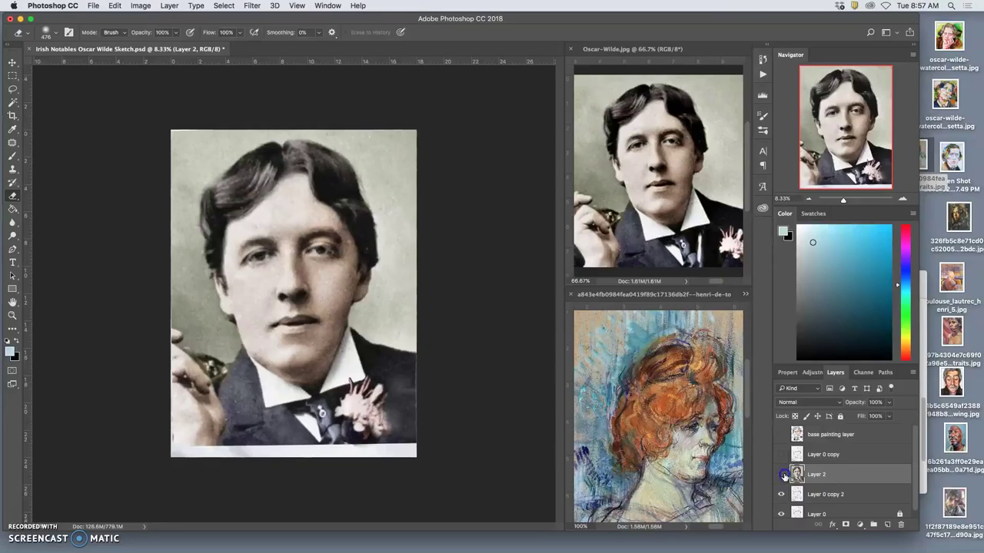
Show the Layer 0 copy sketch, toggle Layer 2's photo off and on to compare them, and show the base painting layer
click(782, 475)
click(781, 475)
click(782, 455)
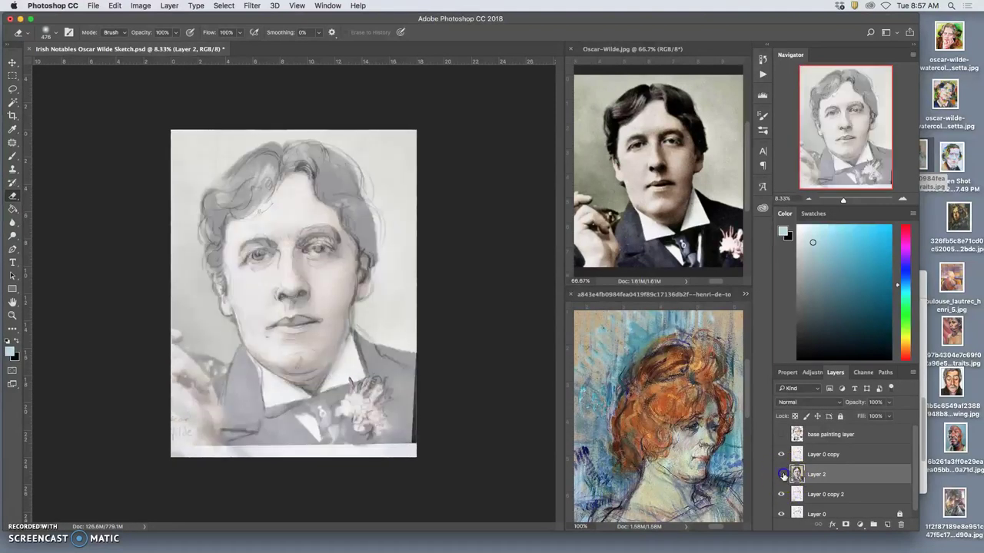
click(781, 475)
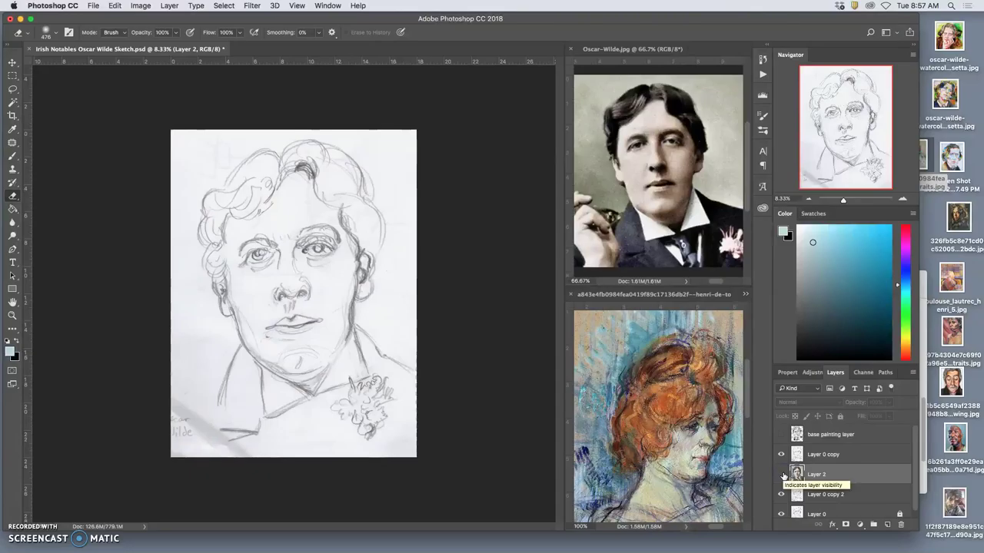
click(783, 476)
click(780, 435)
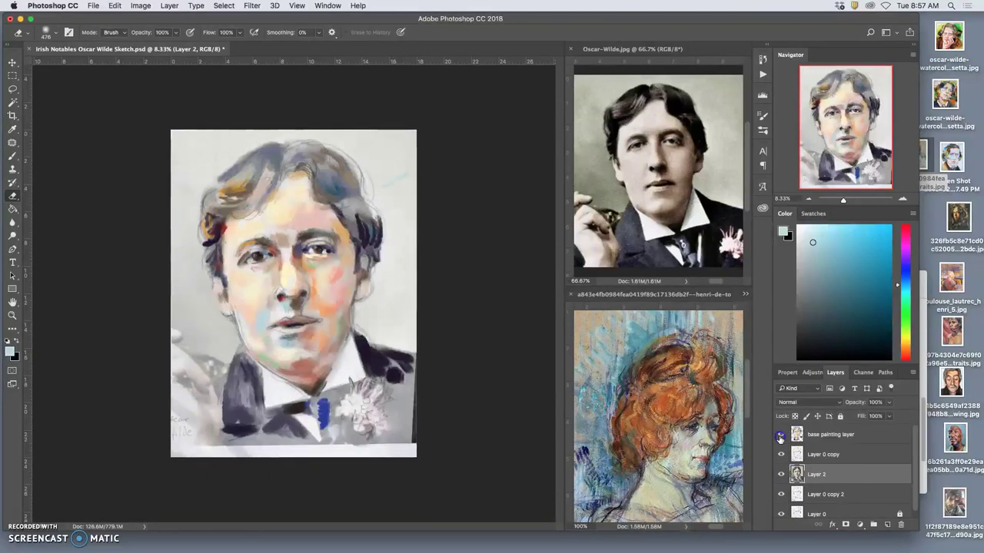
Hide Layer 0 copy, Layer 2, Layer 0 copy 2 and Layer 0 to isolate the base painting layer
click(781, 455)
click(782, 474)
click(780, 494)
click(781, 514)
Add a new layer directly above Layer 0 and fill it with 50% Gray at 100% opacity in Normal mode
scroll(830, 487, down, 1)
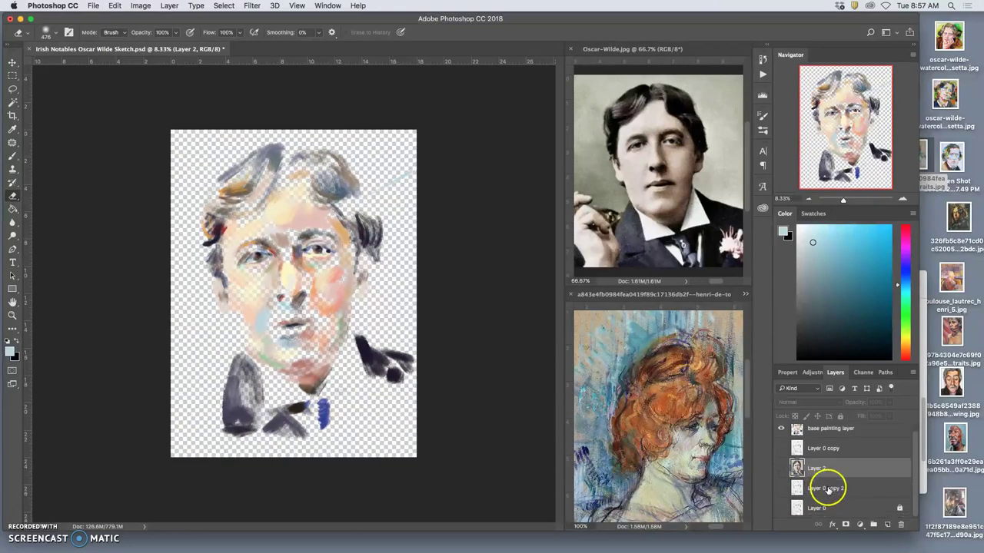
click(853, 506)
click(887, 524)
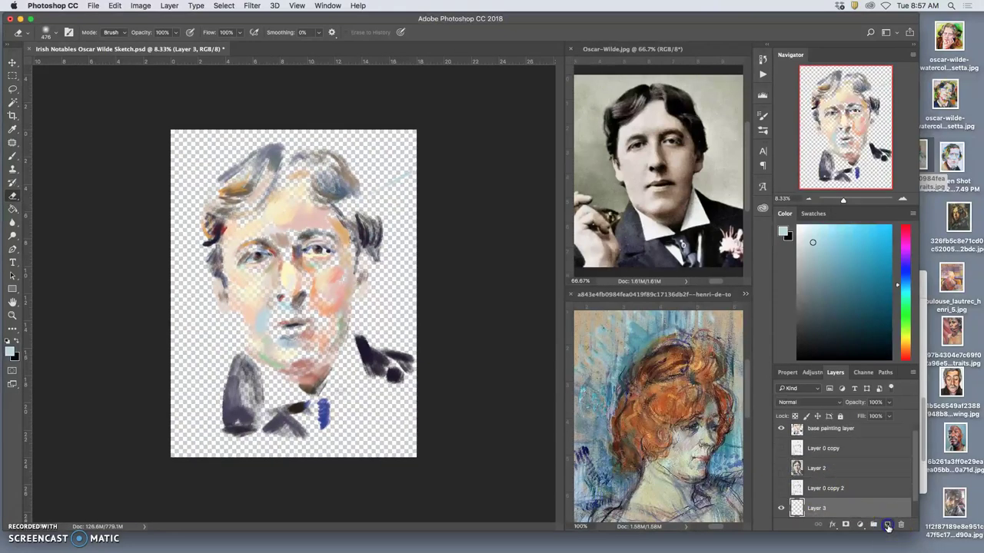
click(114, 6)
click(123, 169)
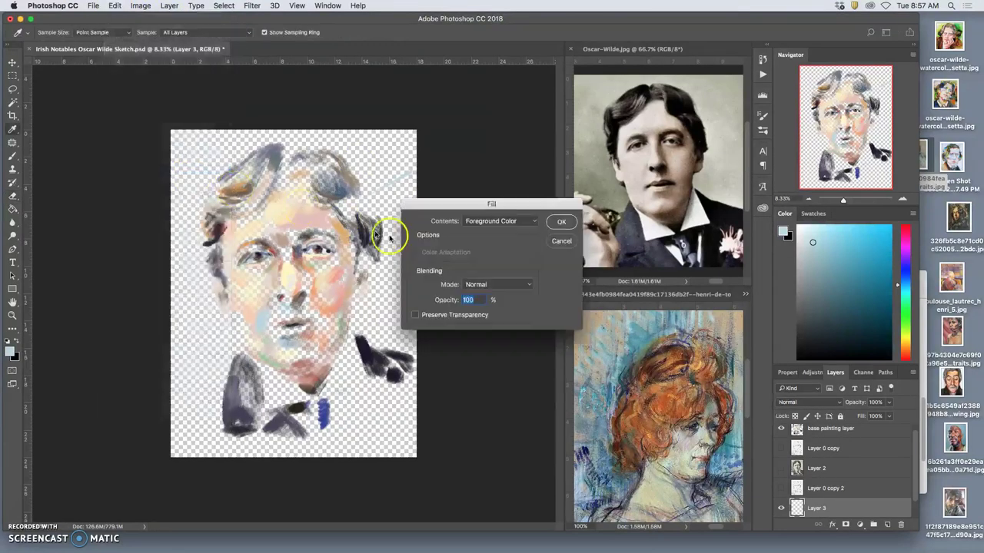
click(488, 223)
click(481, 293)
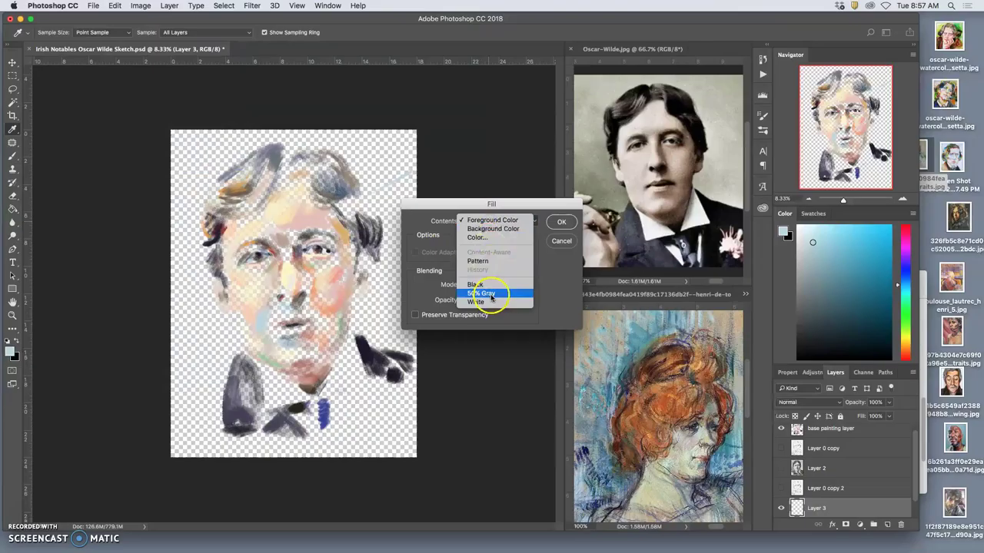
click(561, 222)
Erase the stray light blue stroke beside the hair on the base painting layer
key(e)
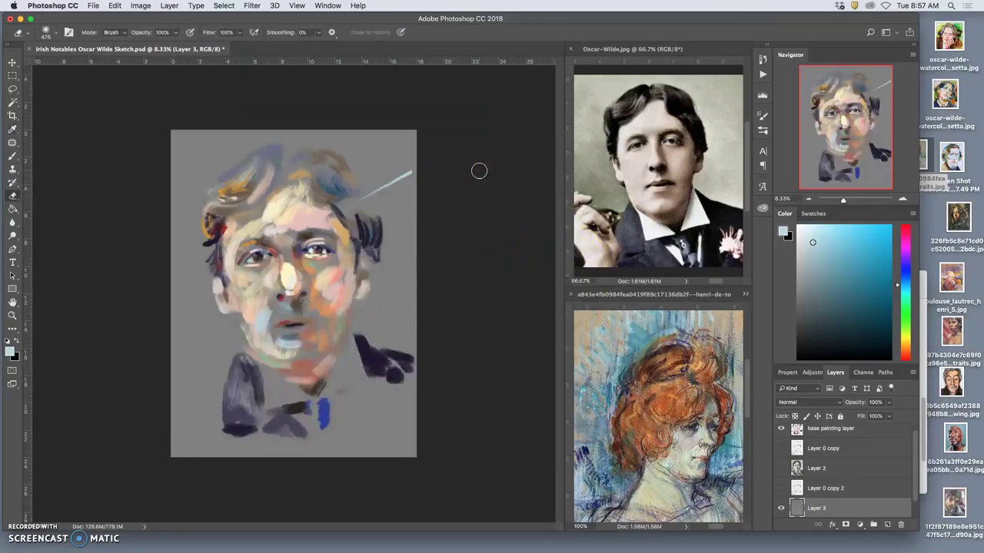
click(839, 429)
mouse_move(391, 176)
mouse_down()
mouse_move(415, 169)
mouse_move(382, 194)
mouse_up()
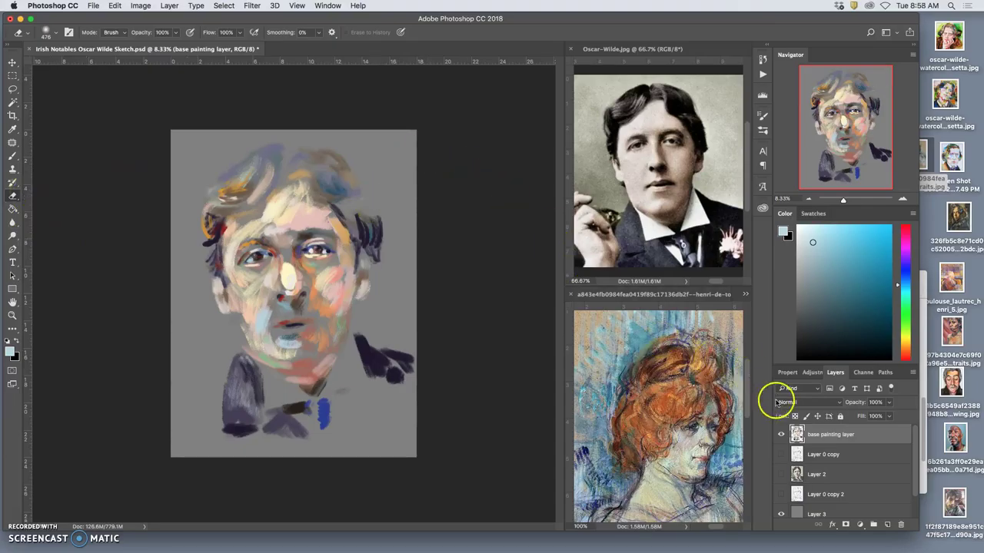
Show Layer 2 at 100% opacity and make Layer 0 copy and Layer 0 copy 2 visible again
click(780, 475)
click(780, 475)
click(781, 475)
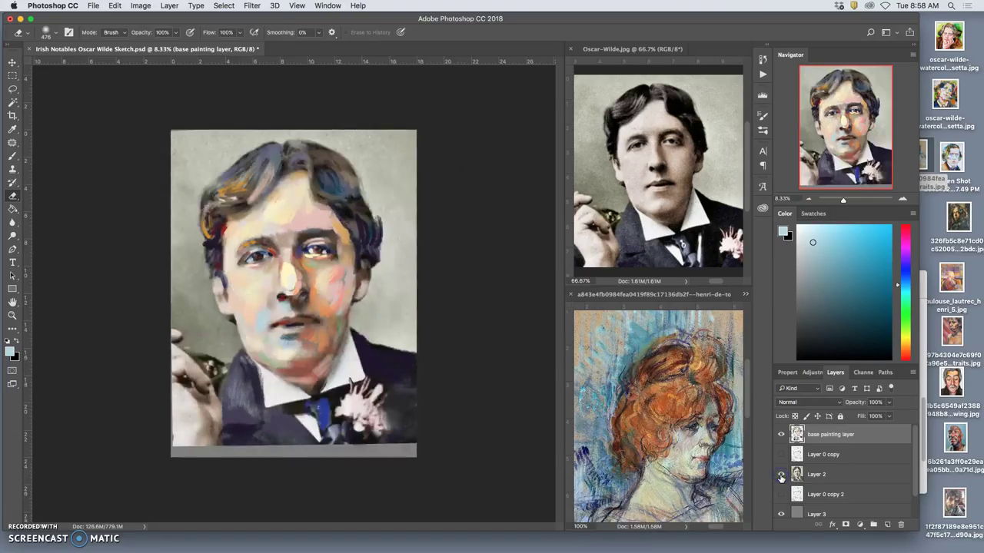
click(823, 476)
click(889, 402)
mouse_move(878, 416)
mouse_down()
mouse_move(848, 417)
mouse_move(890, 414)
mouse_up()
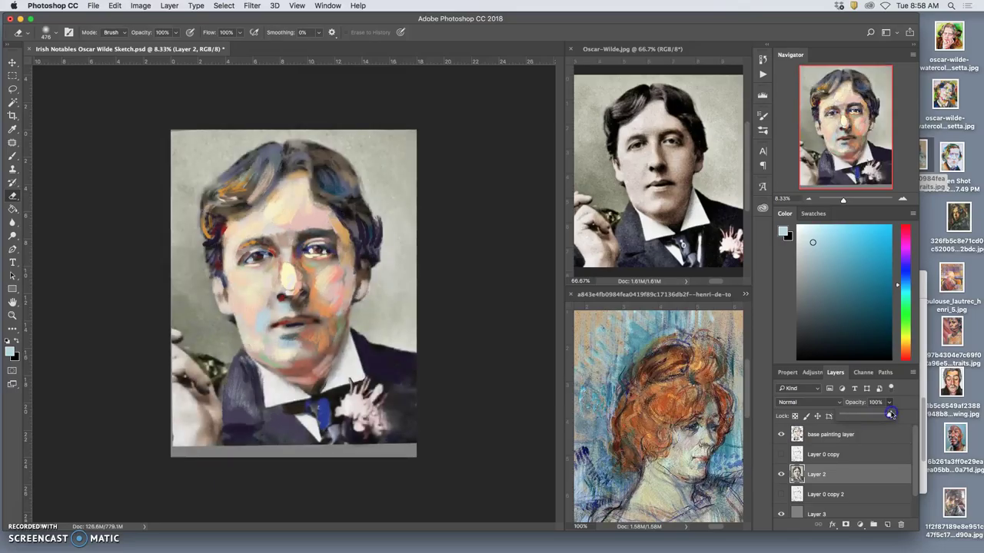
click(780, 454)
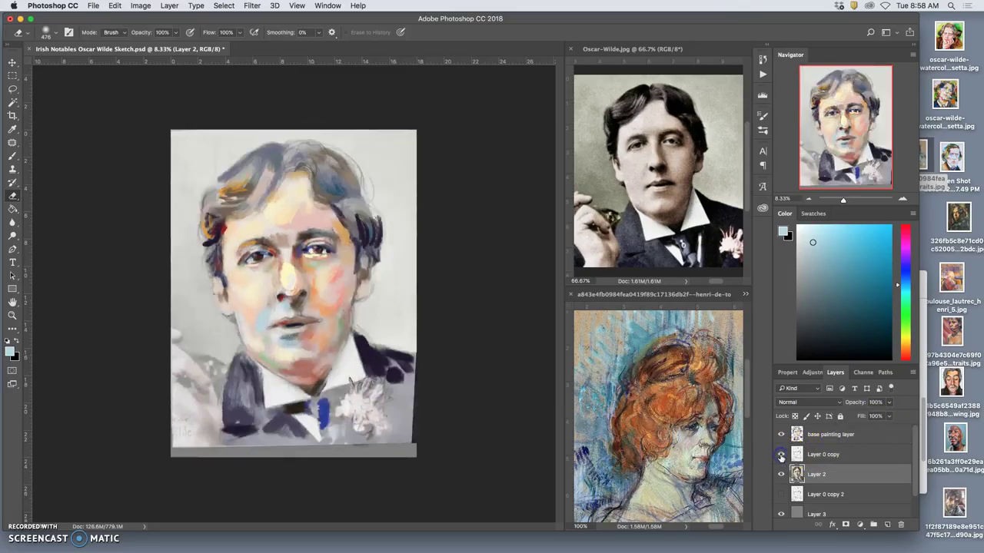
click(780, 495)
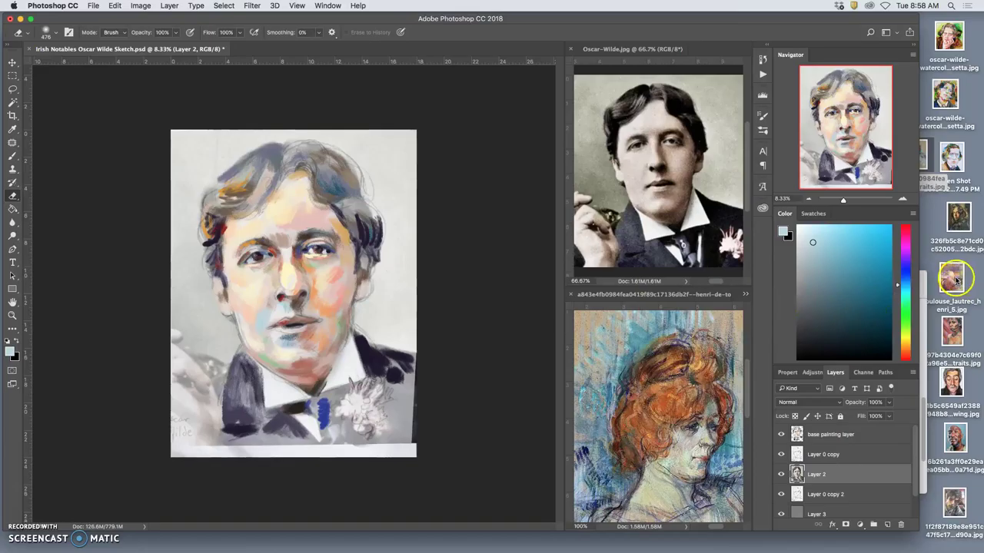
Open the desktop's 797b4304e7c69f02a96e58d2433f8815 portrait-sketches image in Preview, look at its pastel marks and close it
click(953, 330)
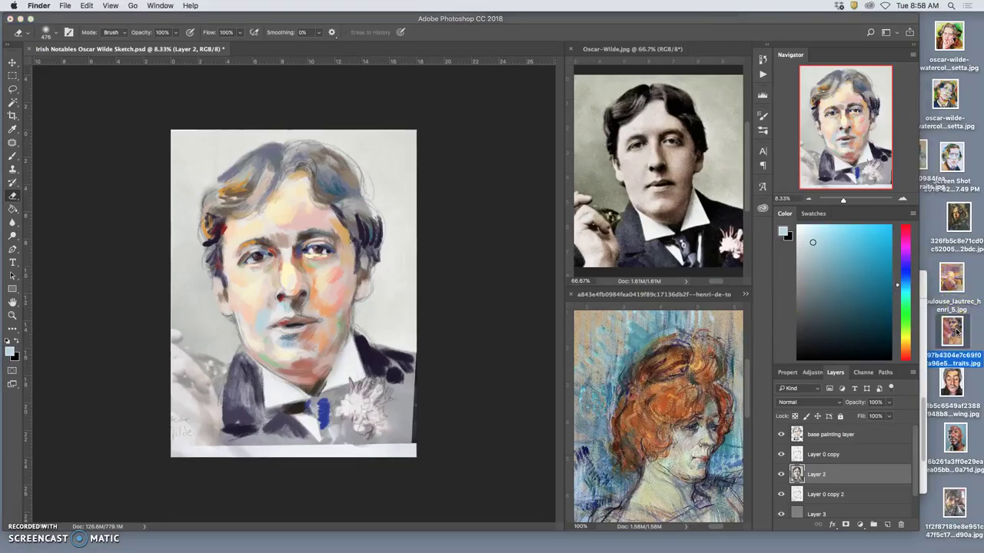
double_click(951, 332)
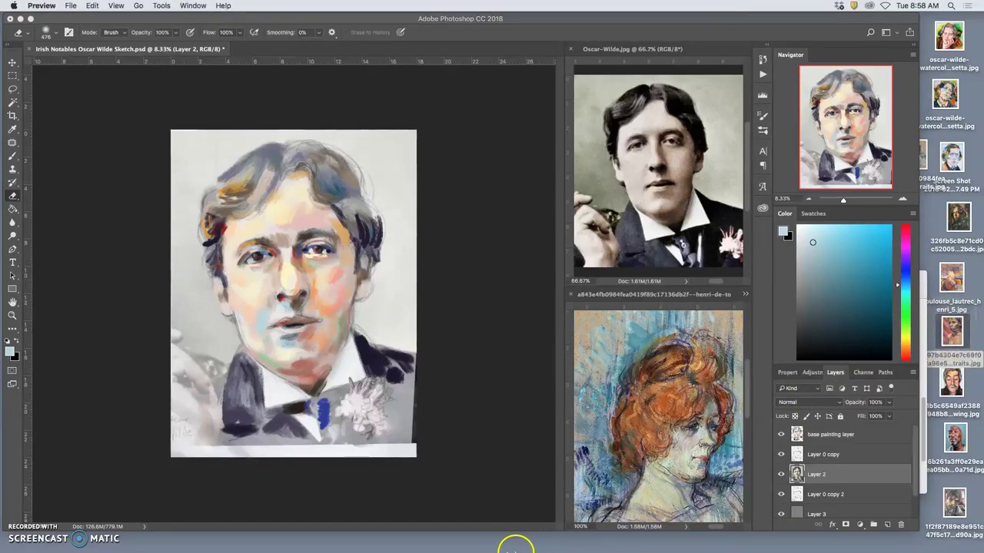
mouse_move(513, 546)
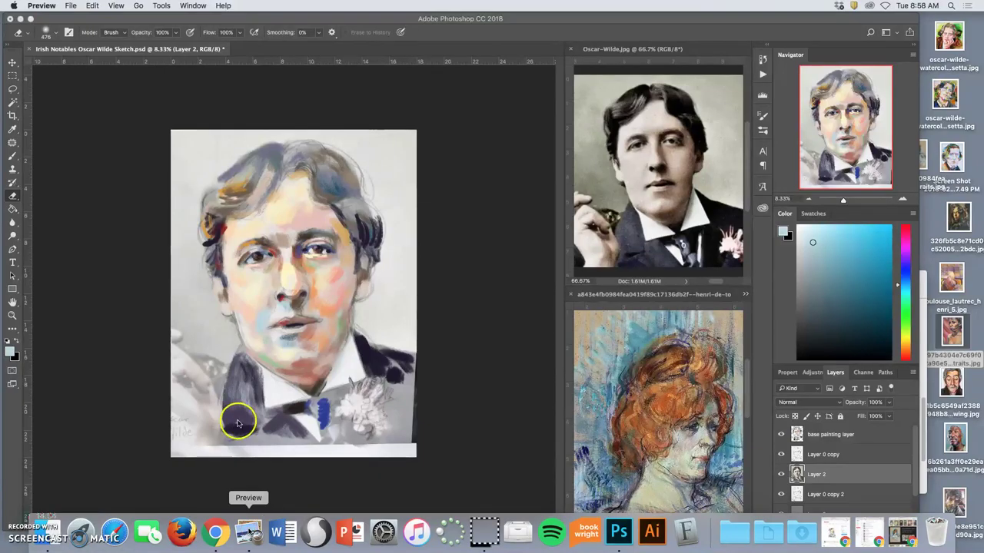
right_click(248, 530)
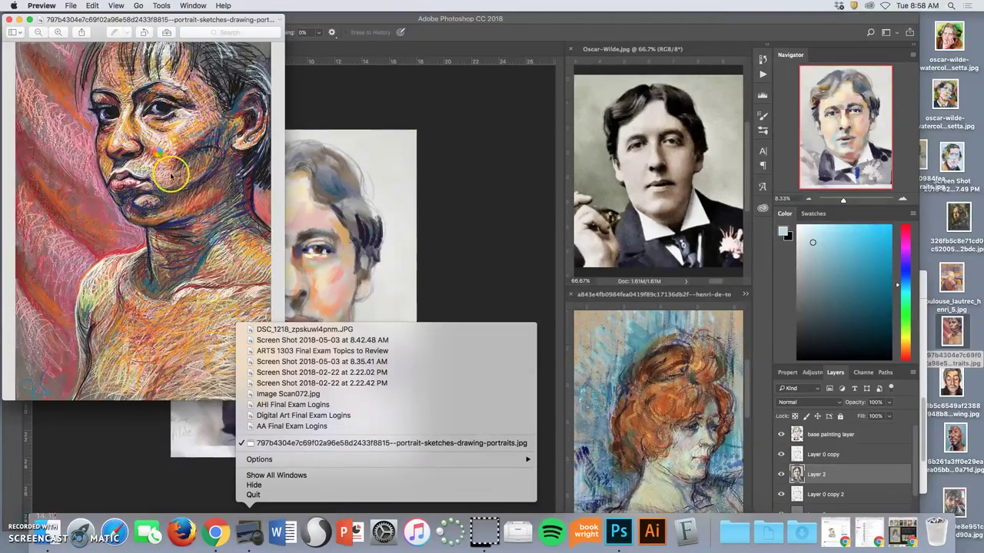
click(9, 20)
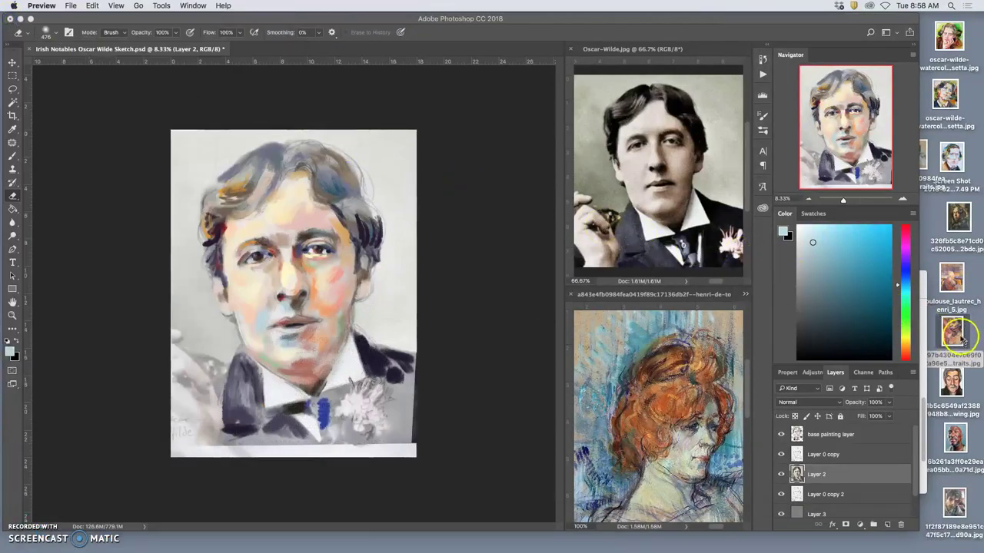
Open the portrait-sketches image in Photoshop, dock it at 66.67% with the Toulouse-Lautrec pastel reference, and bring that pastel back in front
drag(952, 330, 719, 51)
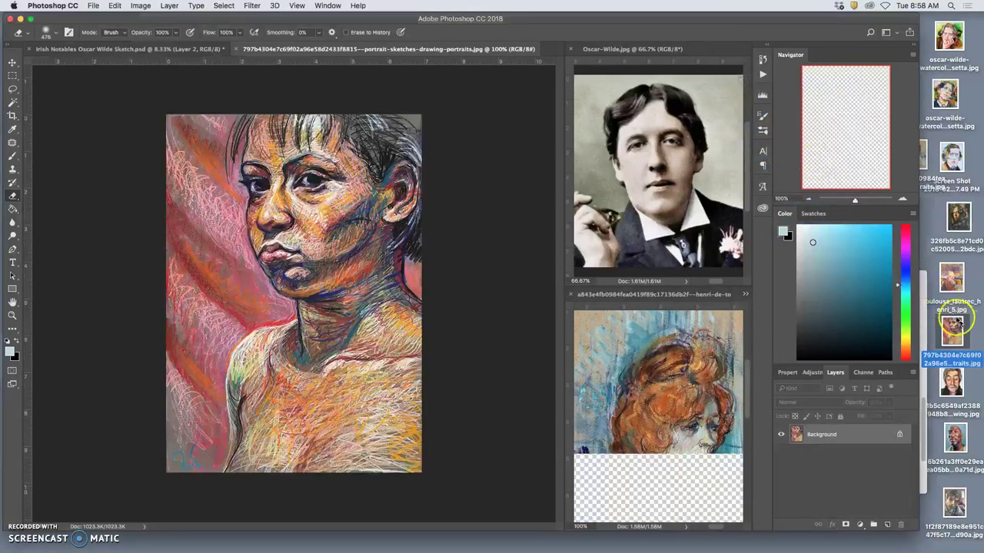
mouse_move(374, 46)
mouse_down()
mouse_move(454, 56)
mouse_move(696, 50)
mouse_up()
click(699, 93)
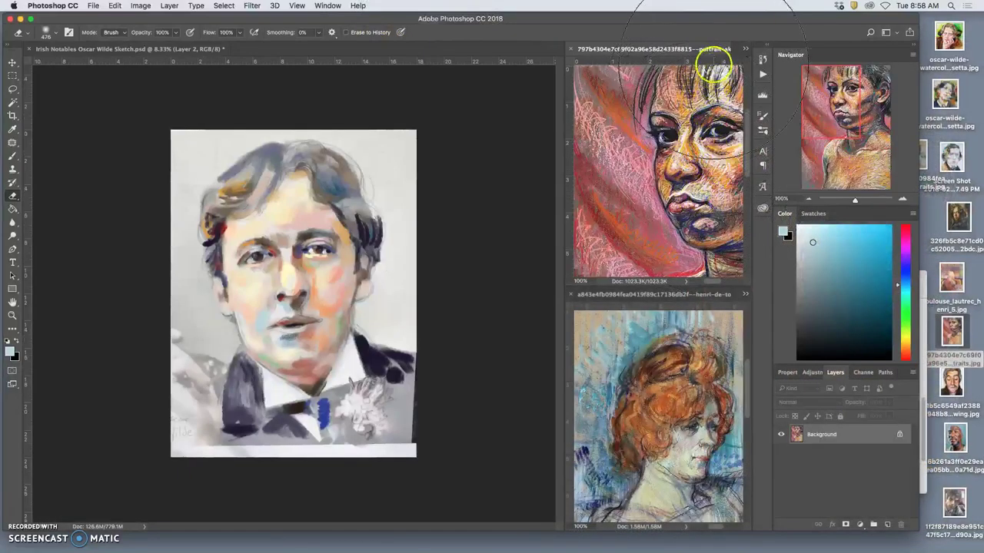
drag(719, 50, 701, 298)
click(699, 377)
key(super+minus)
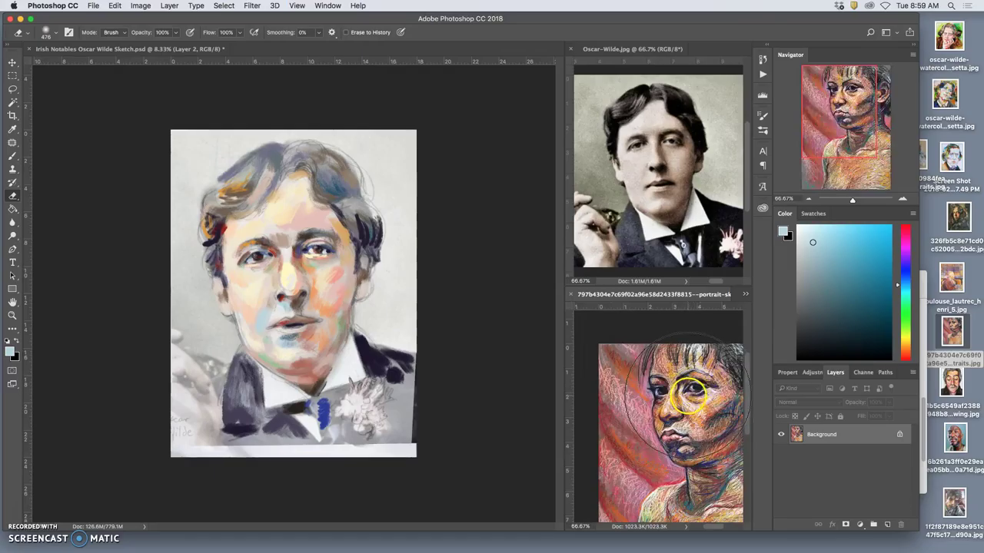
scroll(688, 395, right, 3)
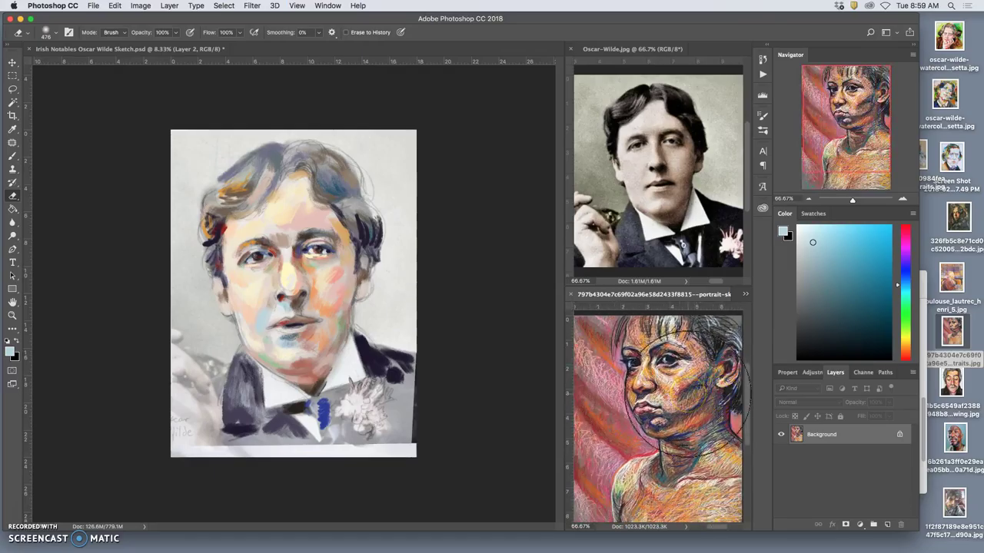
click(744, 296)
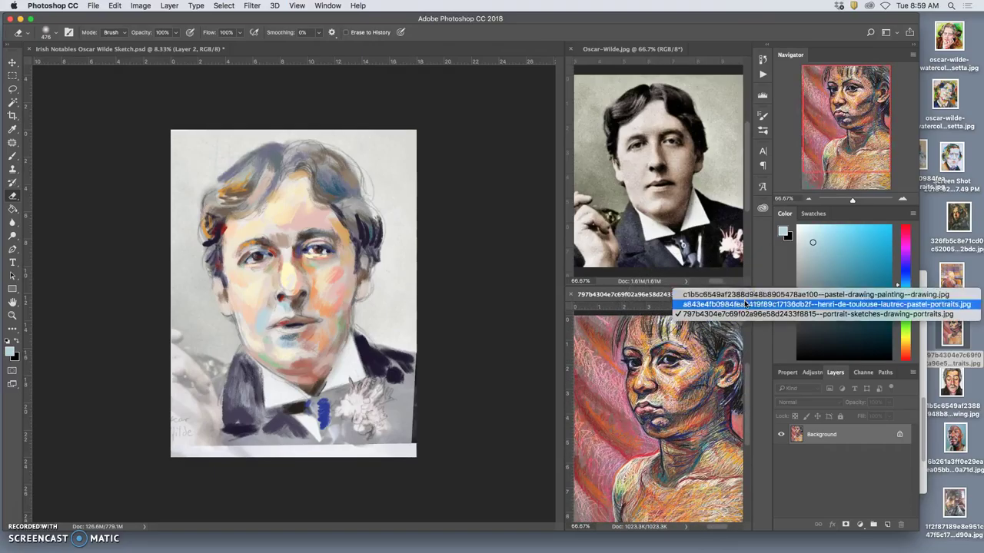
click(744, 305)
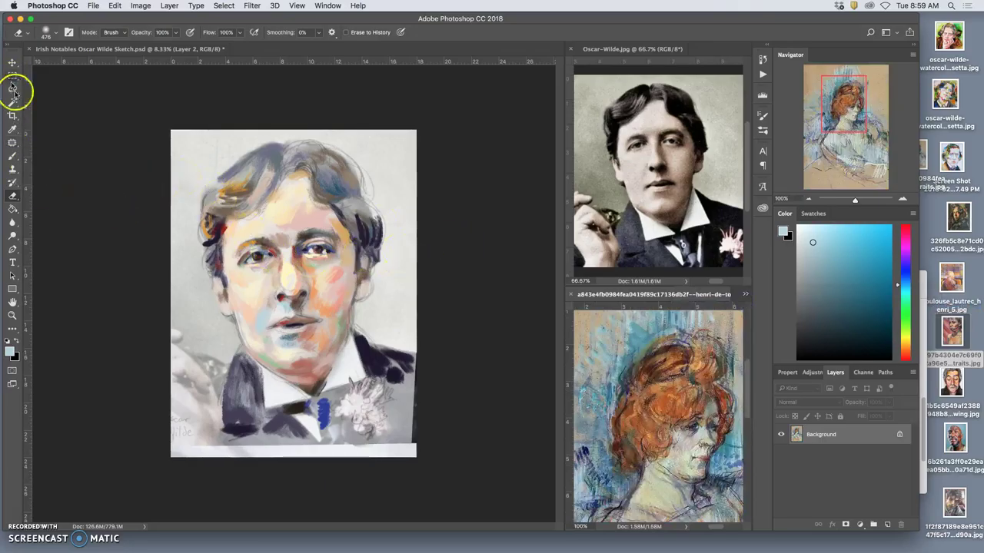
Save the Irish Notables Oscar Wilde Sketch.psd document and set the pastel Brush tool's size to 194 px
click(12, 156)
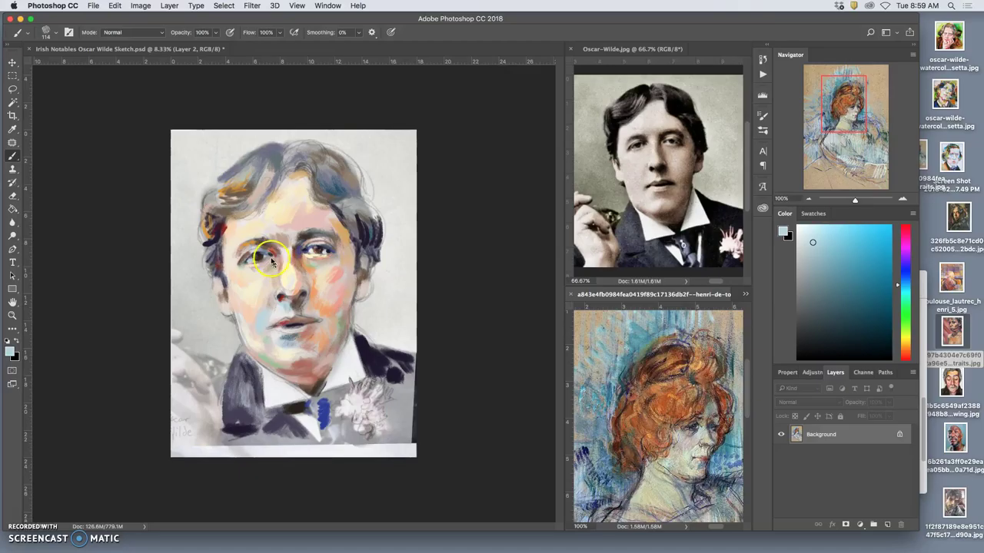
click(157, 49)
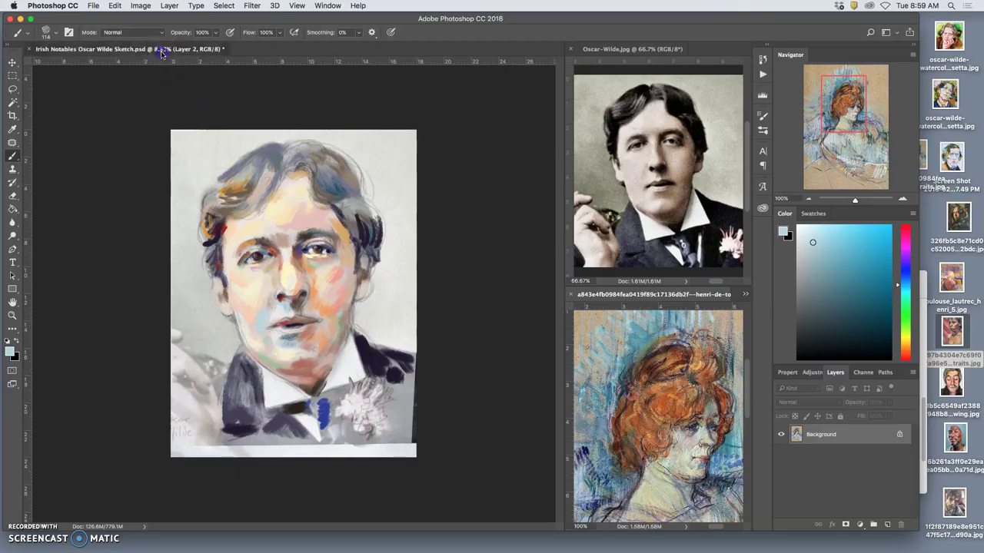
key(super+s)
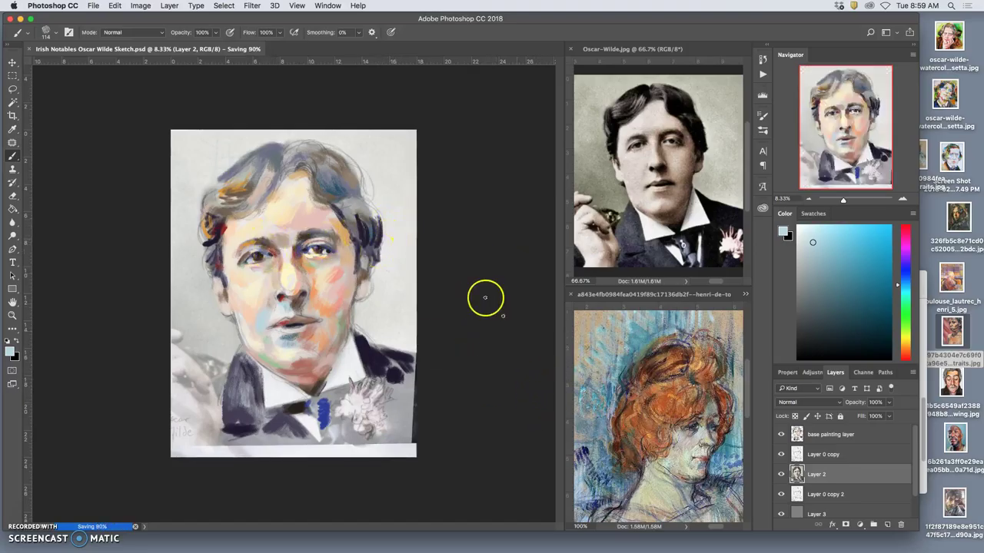
click(56, 33)
click(106, 63)
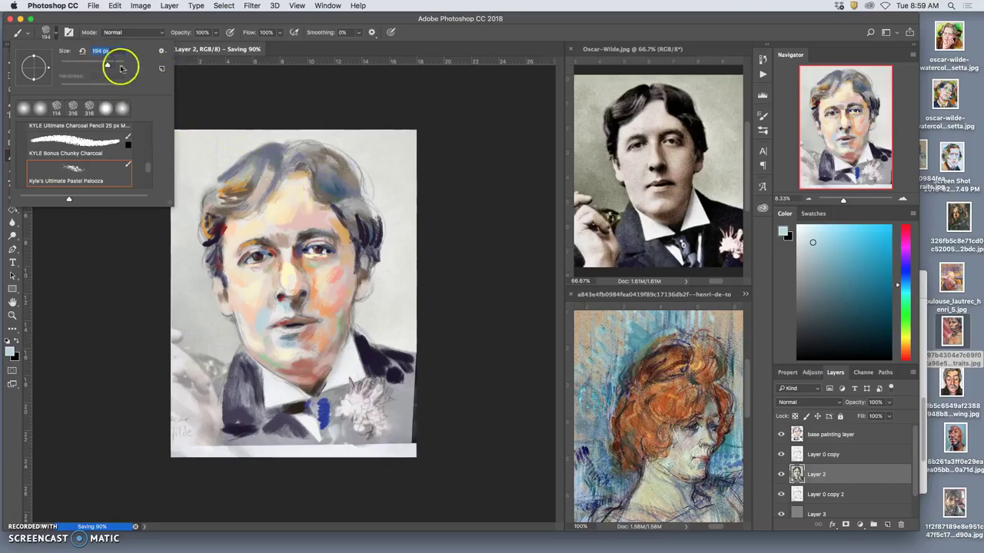